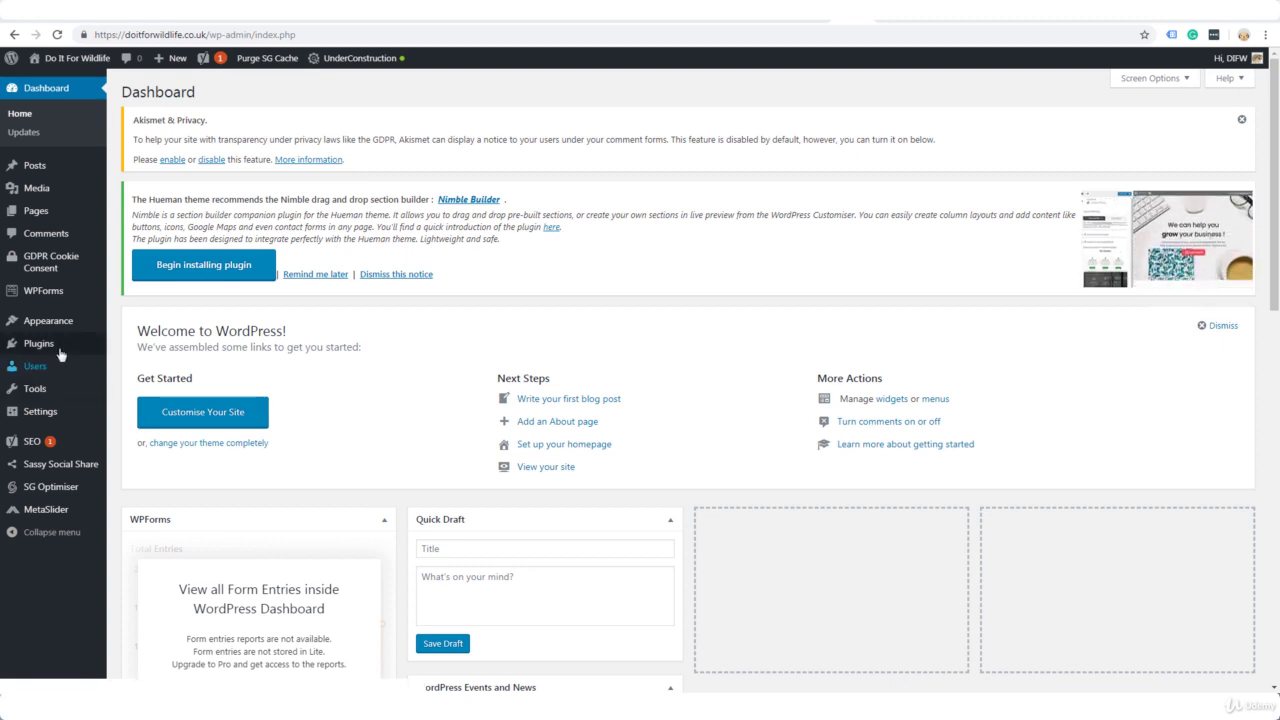
# Search the plugin directory for 'meta slider' and confirm MetaSlider is already installed and active
pyautogui.moveTo(62, 348)
pyautogui.click(130, 368)
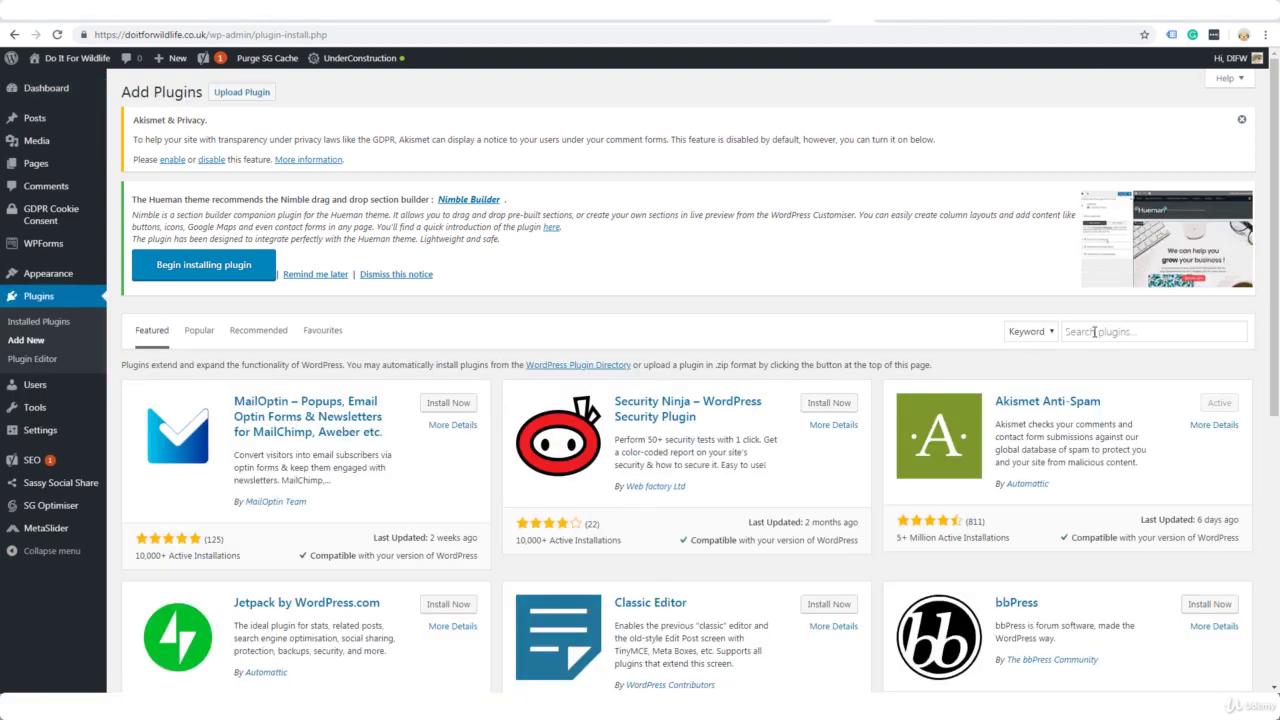
pyautogui.click(1095, 331)
pyautogui.write('meta slider')
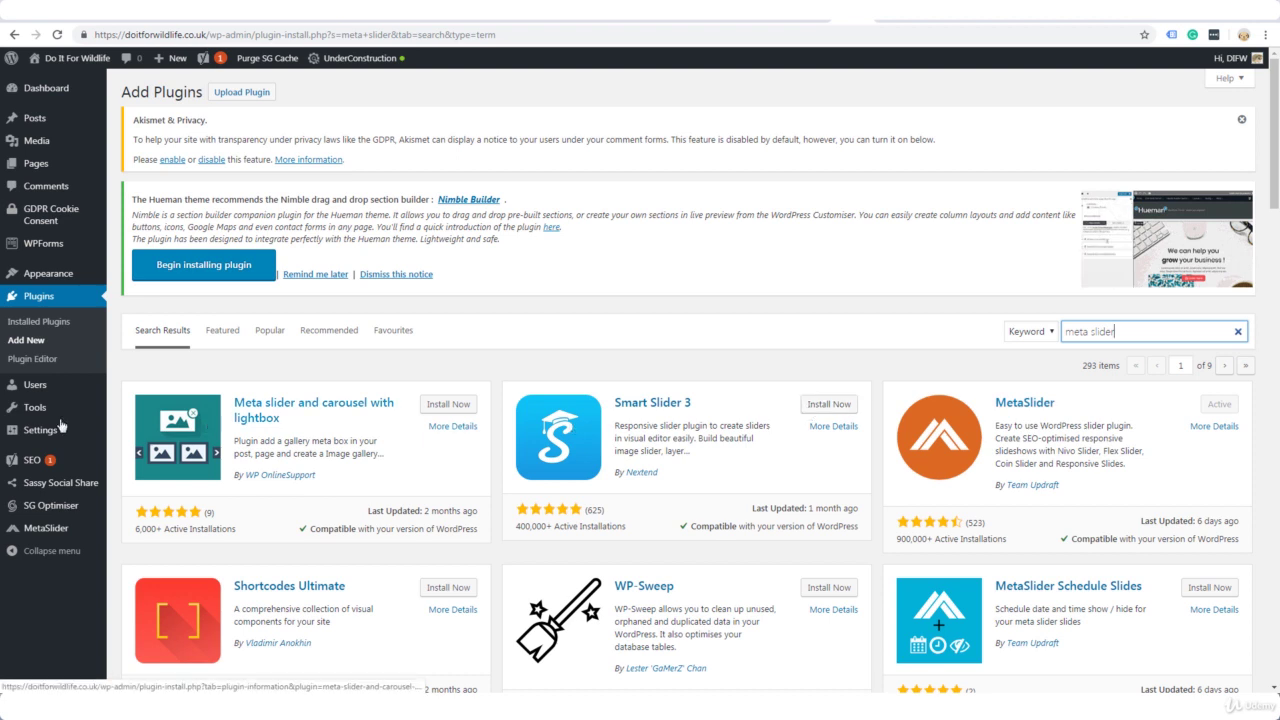
pyautogui.moveTo(47, 422)
pyautogui.moveTo(50, 532)
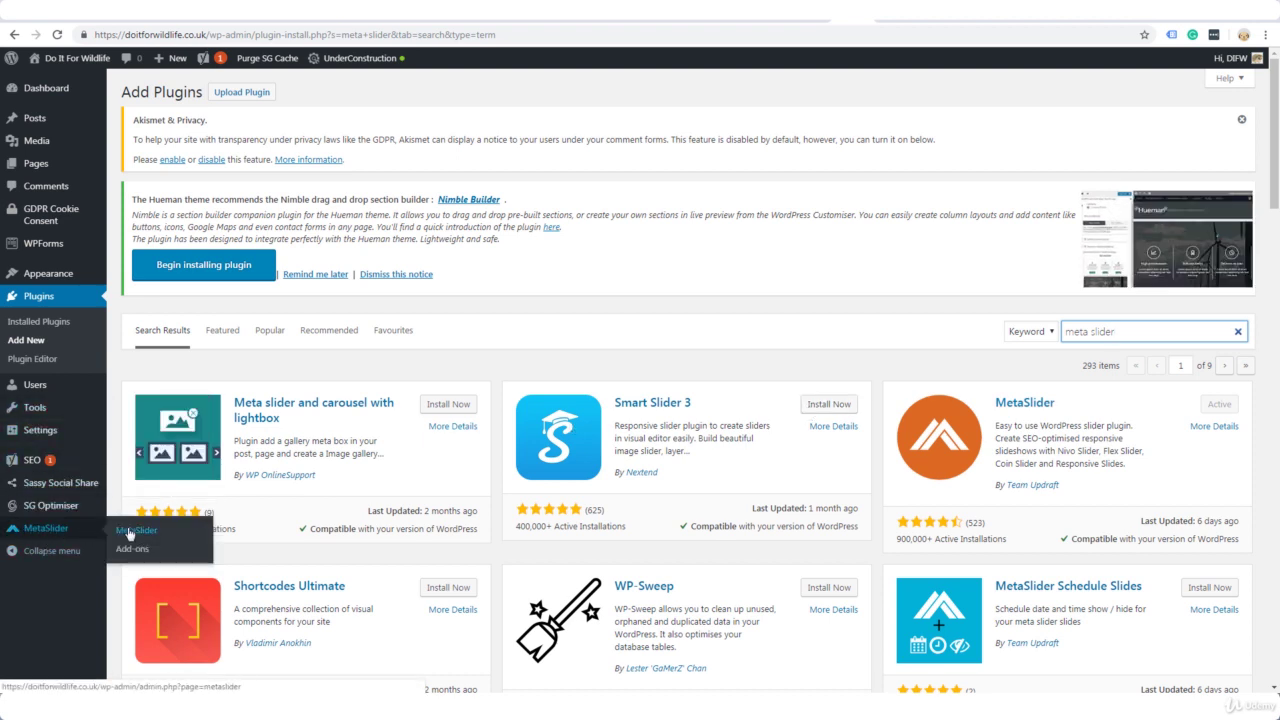
# Add a new MetaSlider slideshow and change its title from 'New Slideshow' to 'First Slideshow'
pyautogui.click(128, 536)
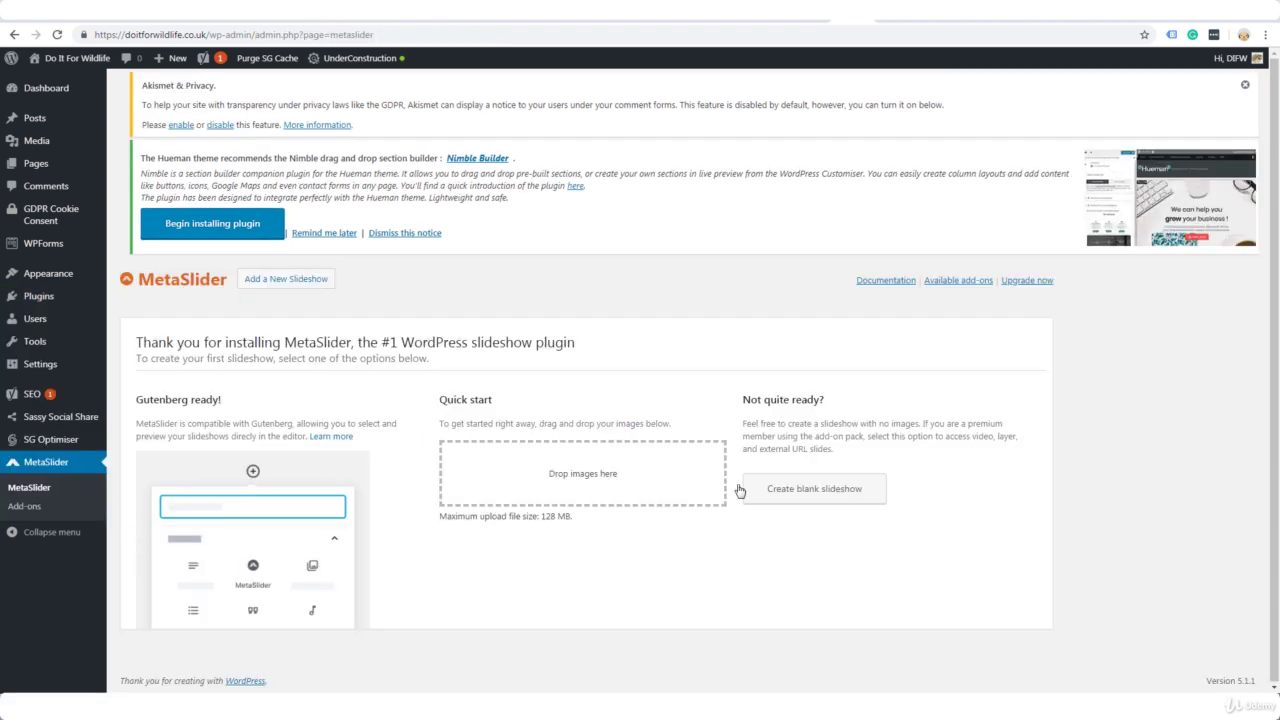
pyautogui.click(278, 285)
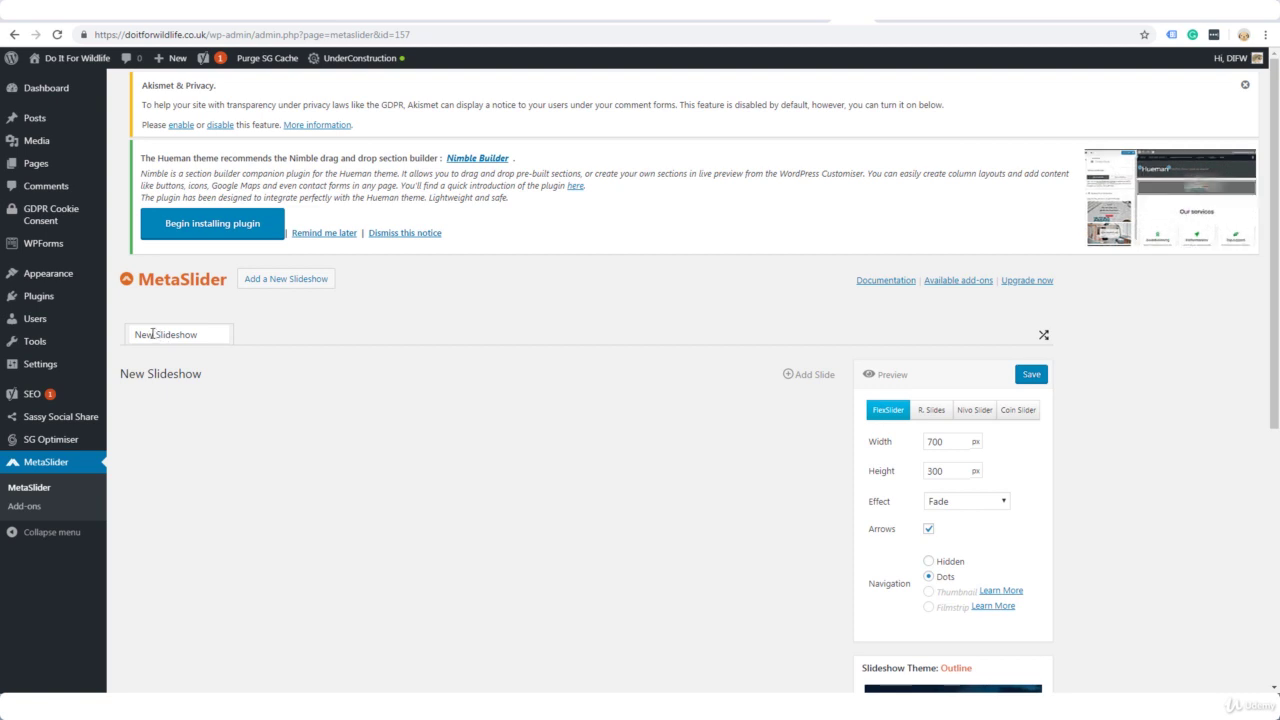
pyautogui.moveTo(152, 334); pyautogui.dragTo(137, 334)
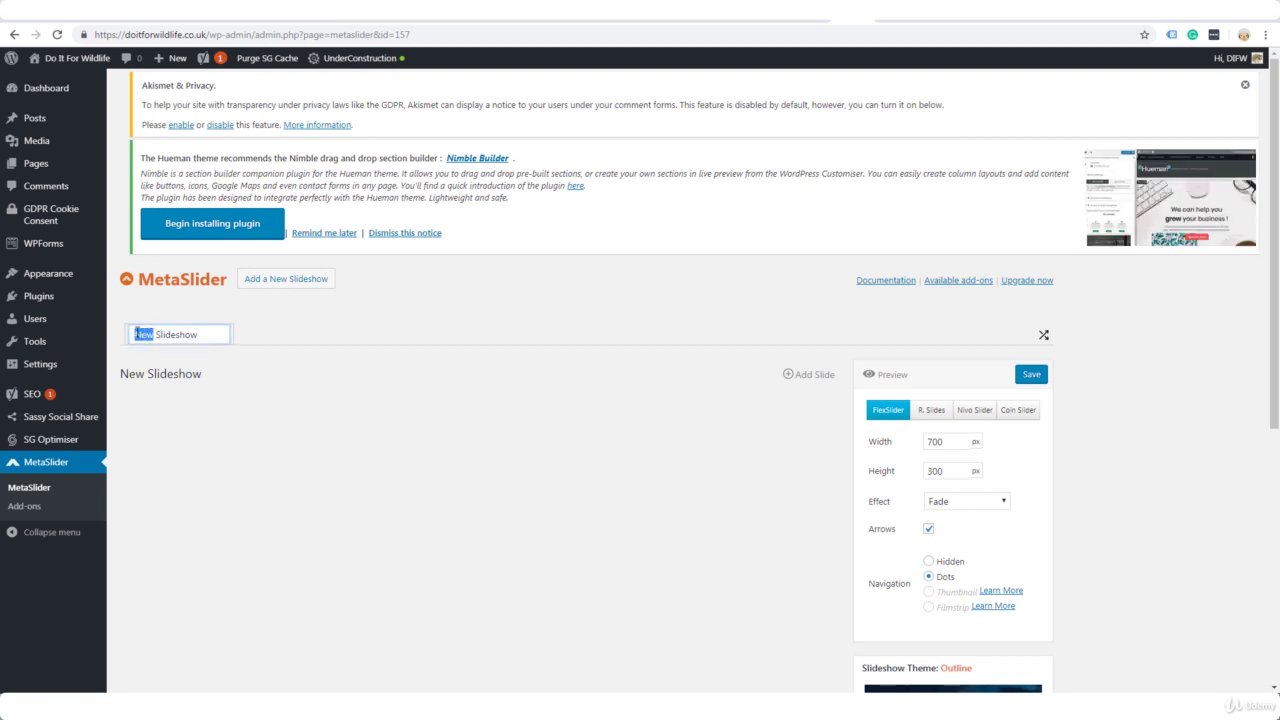
pyautogui.write('First')
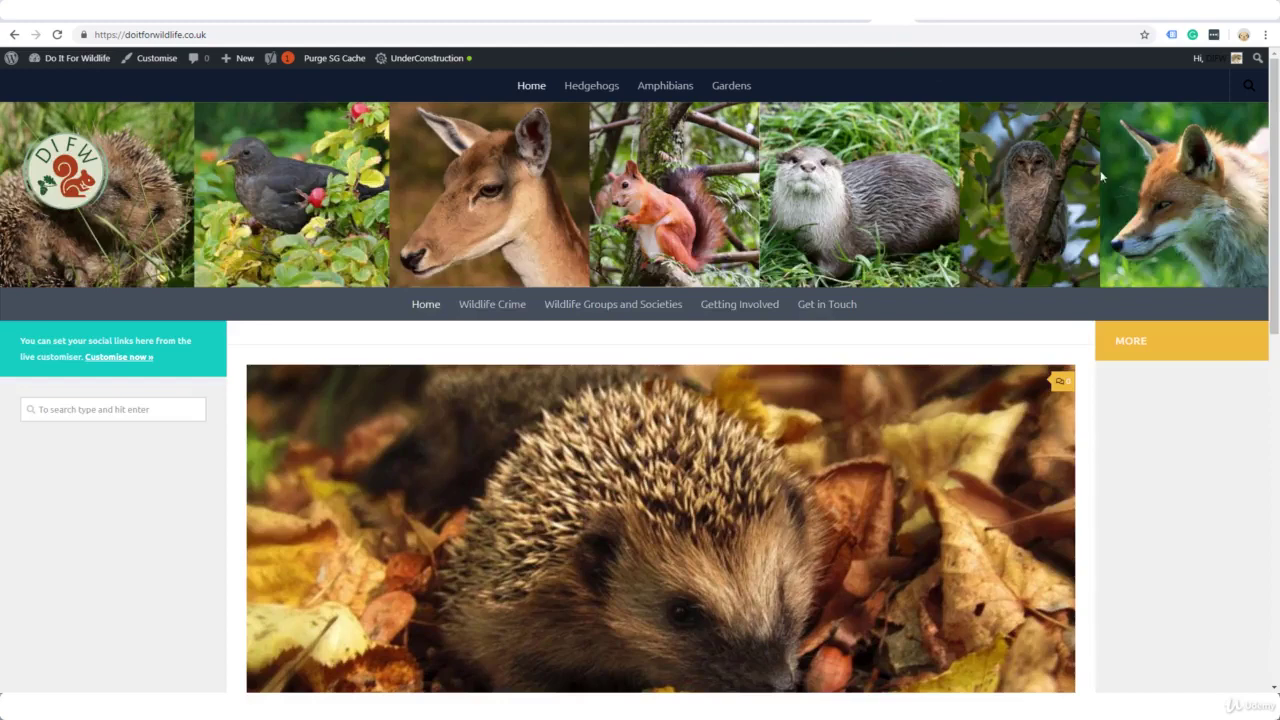
pyautogui.scroll(-4, 1257, 304)
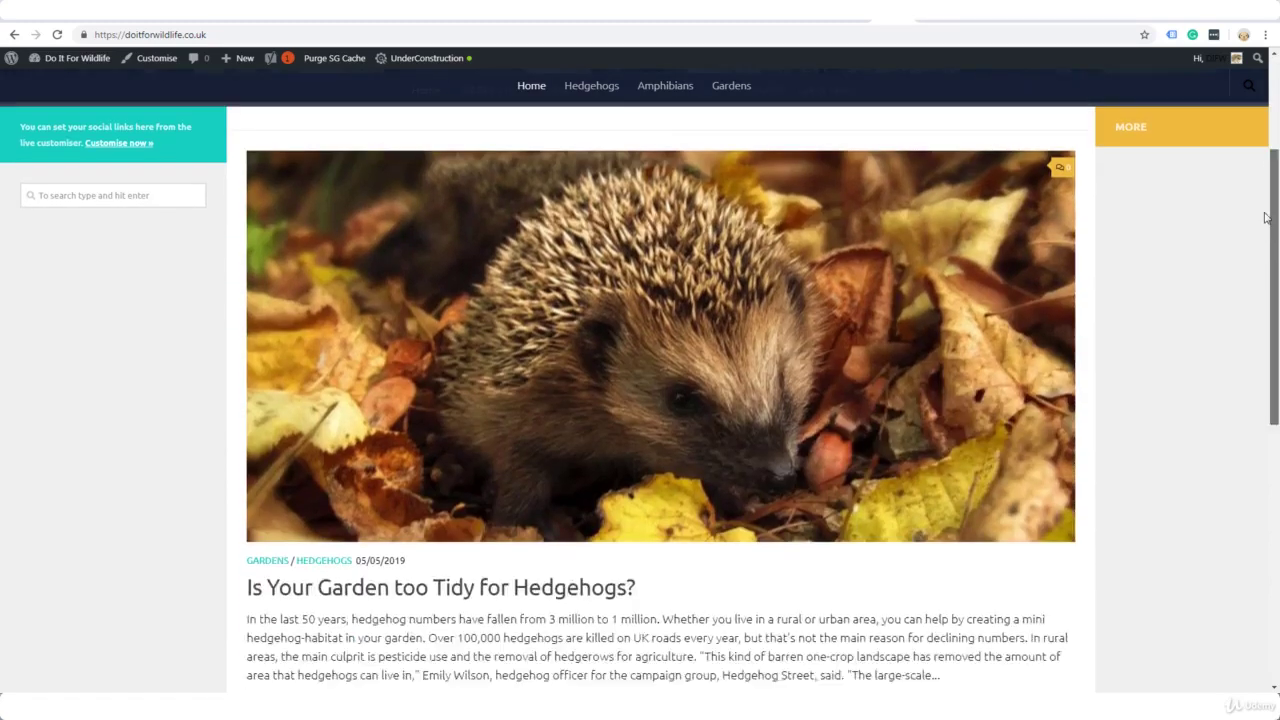
pyautogui.scroll(-4, 1257, 304)
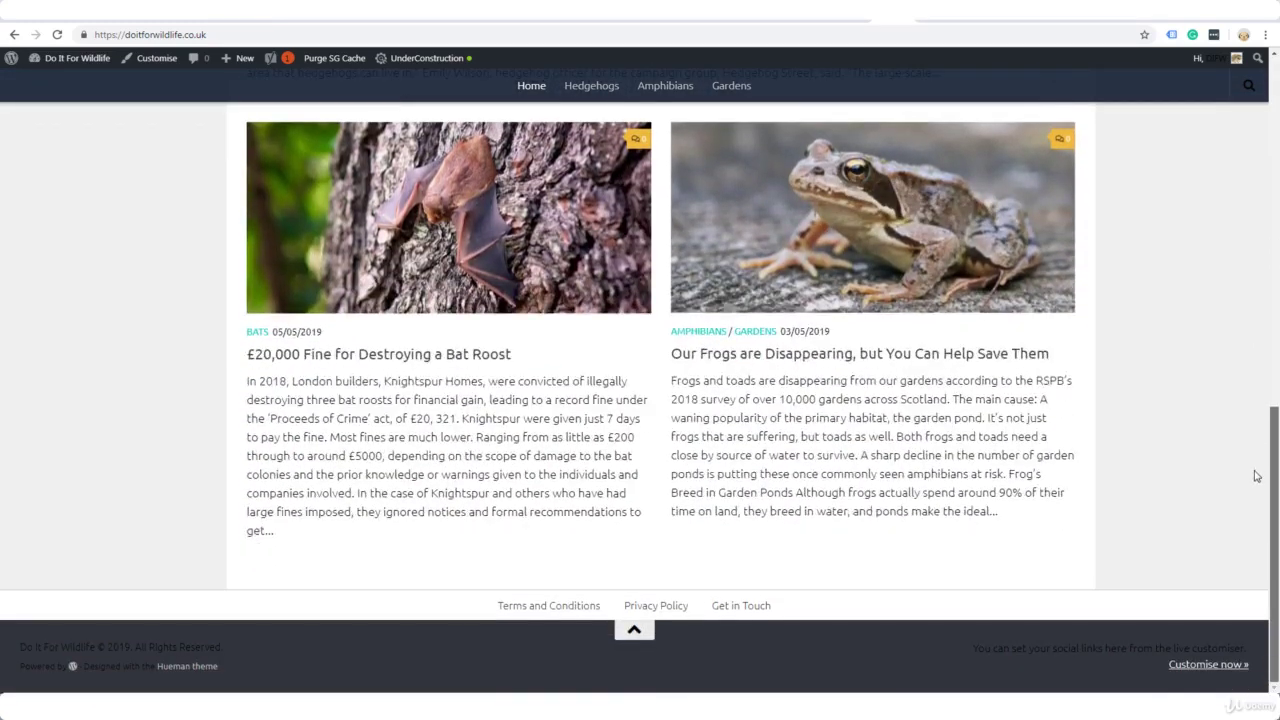
pyautogui.scroll(2, 1271, 423)
pyautogui.scroll(-2, 1271, 417)
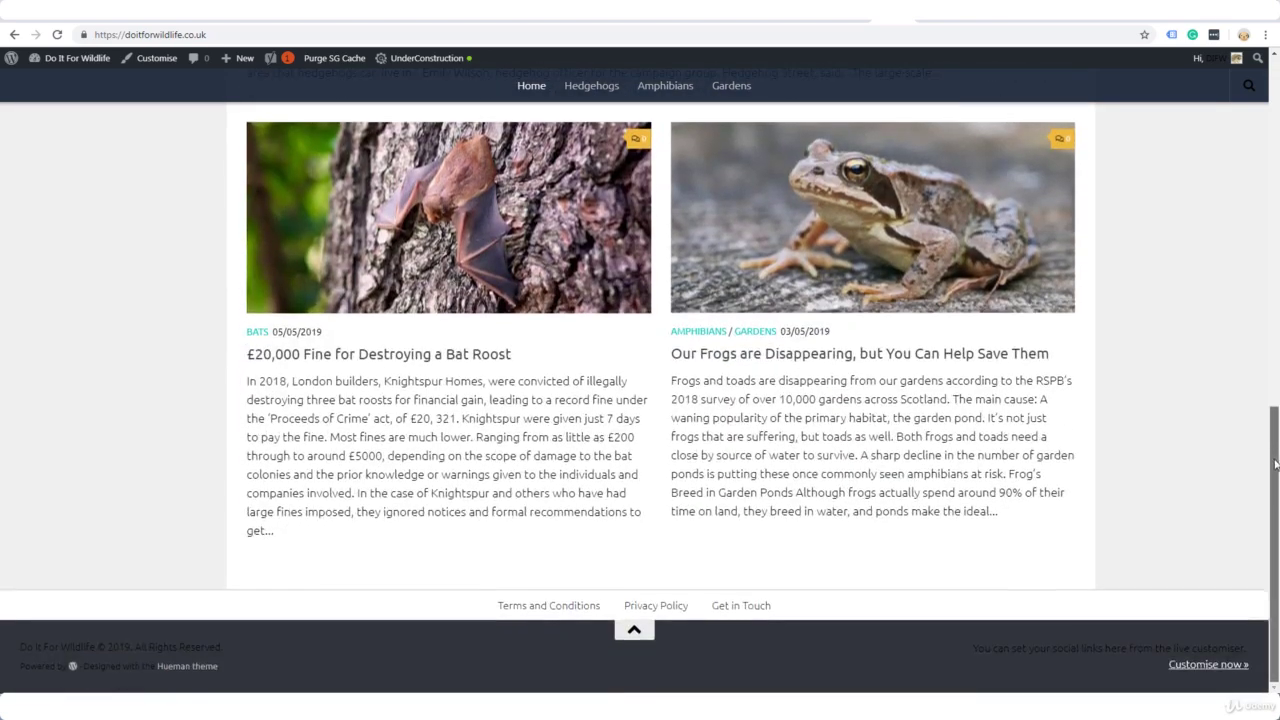
pyautogui.moveTo(1275, 462); pyautogui.dragTo(1275, 140)
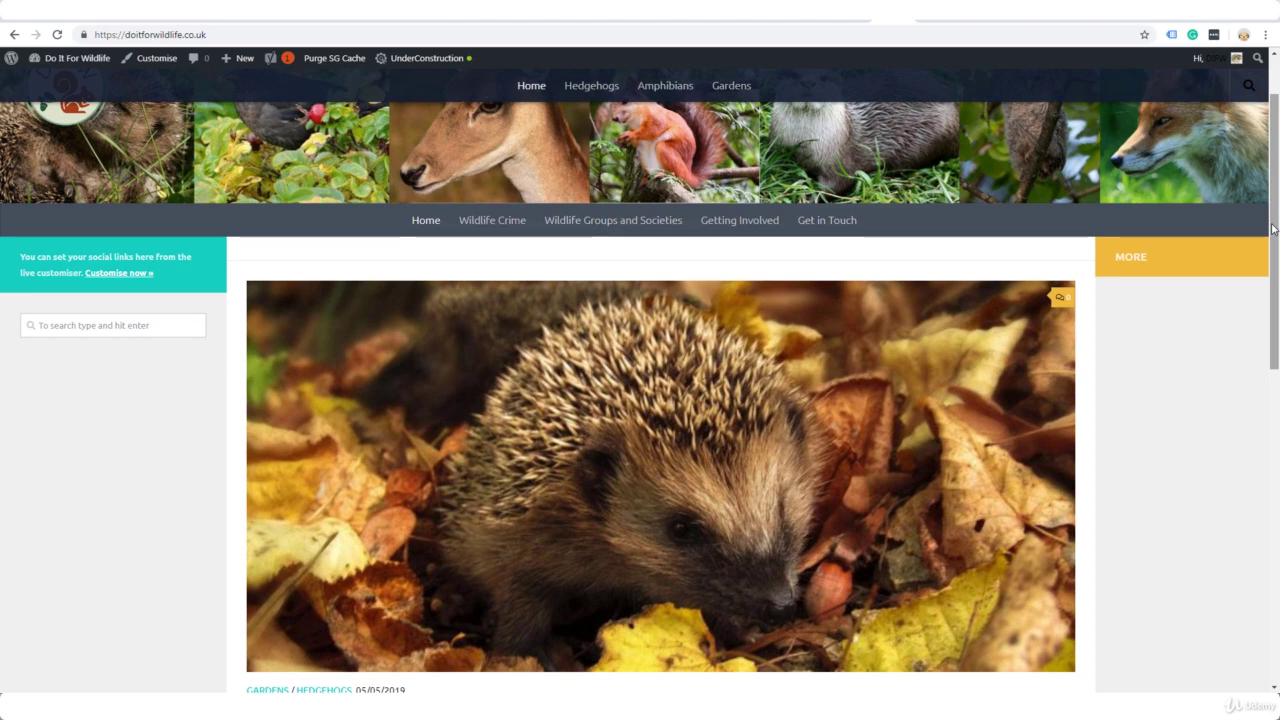
pyautogui.moveTo(1272, 229); pyautogui.dragTo(1257, 430)
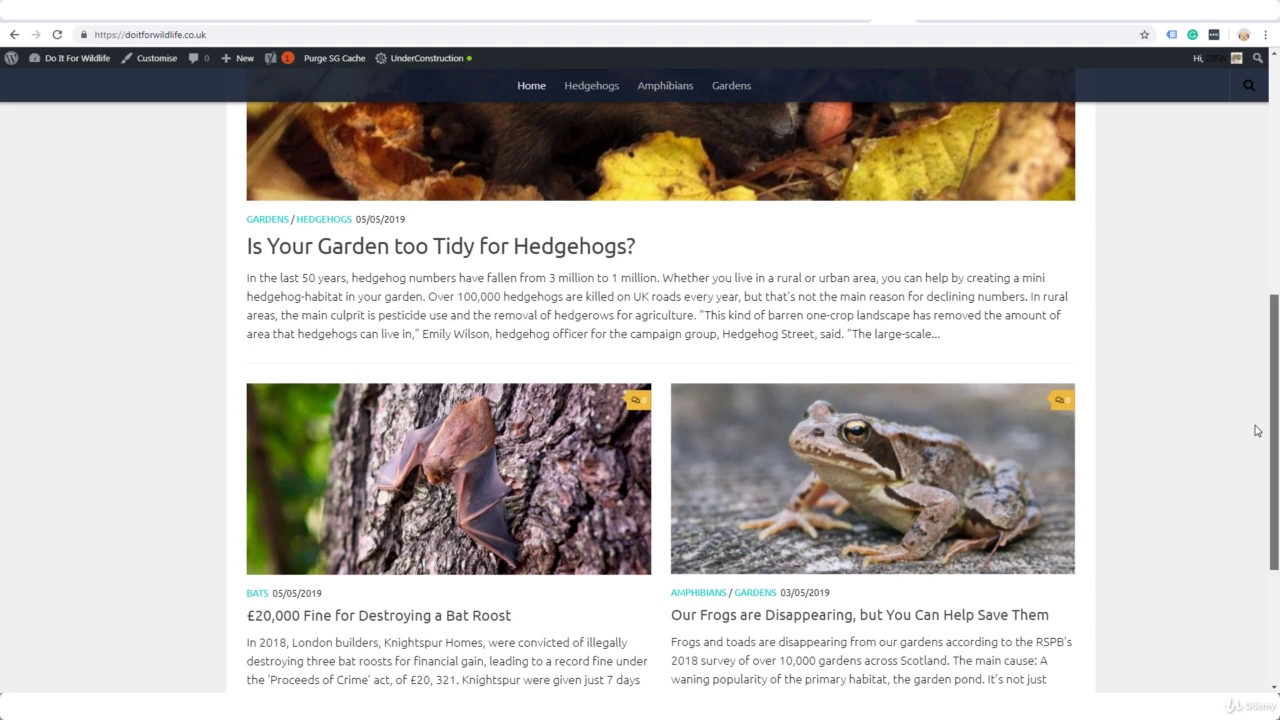
pyautogui.moveTo(1257, 430); pyautogui.dragTo(1254, 236)
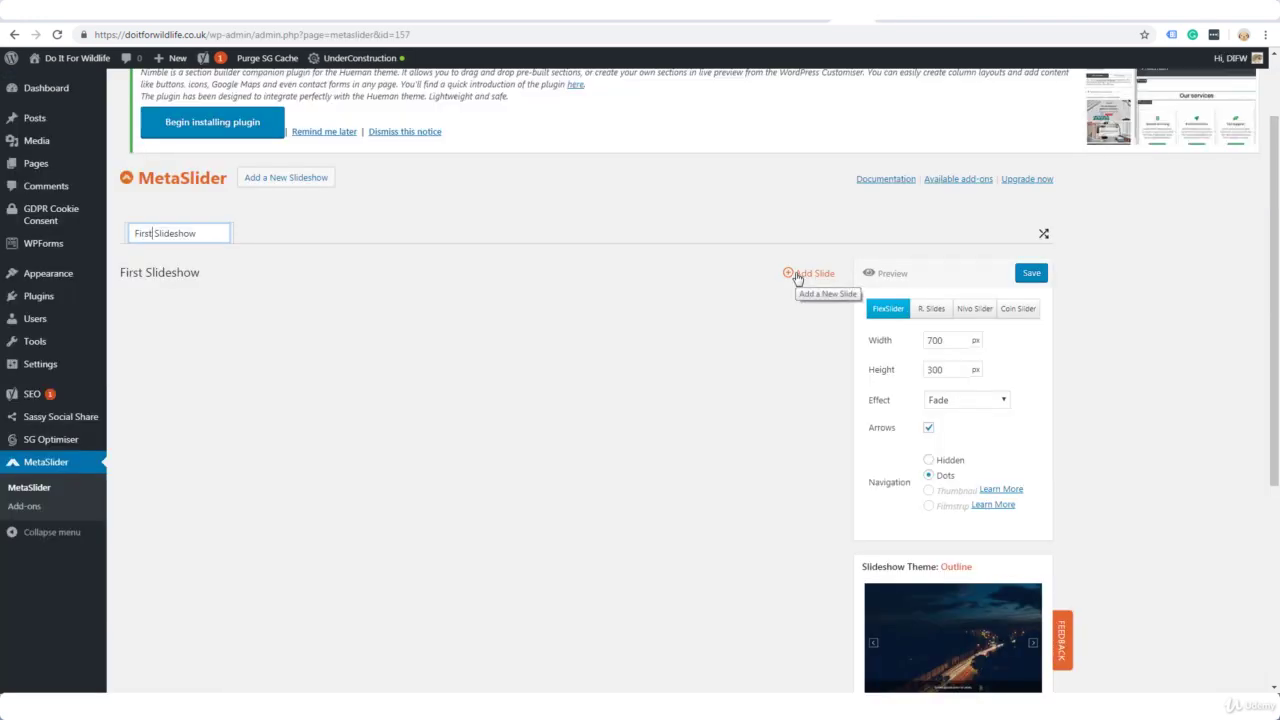
# Start a new slide and compare the Media Library and Unsplash image sources
pyautogui.click(797, 276)
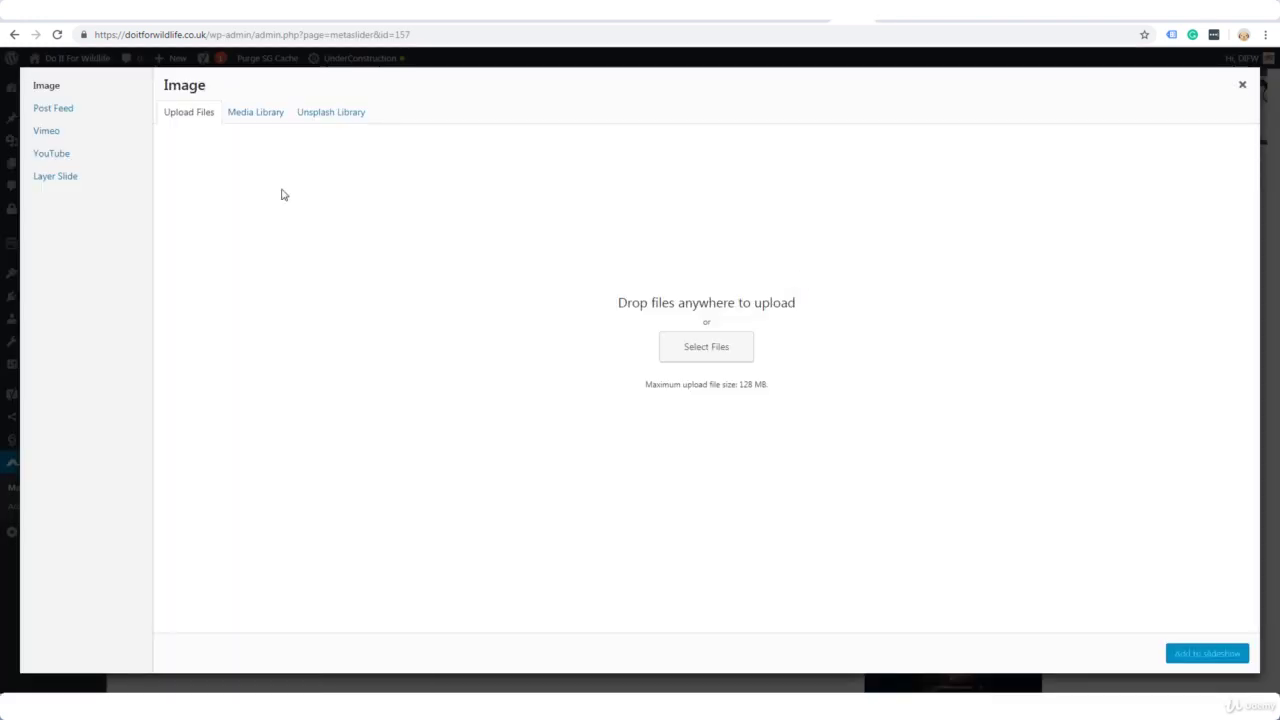
pyautogui.click(268, 116)
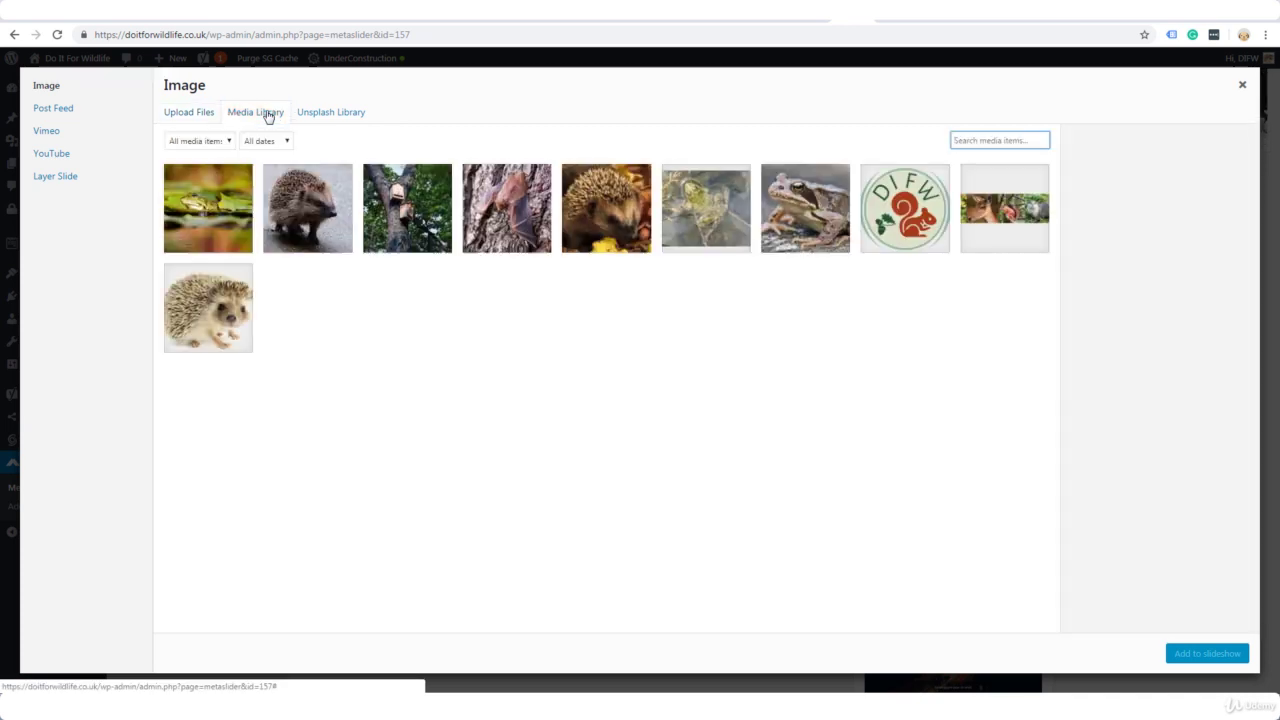
pyautogui.click(336, 116)
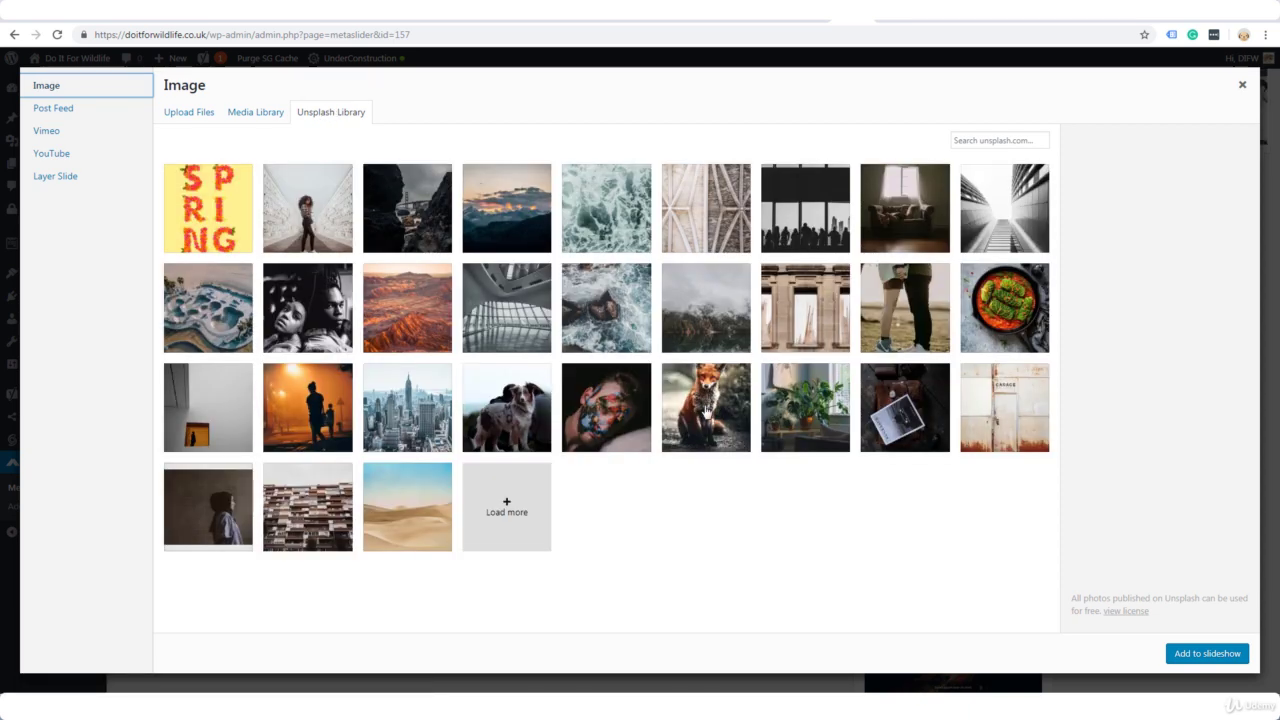
pyautogui.click(262, 118)
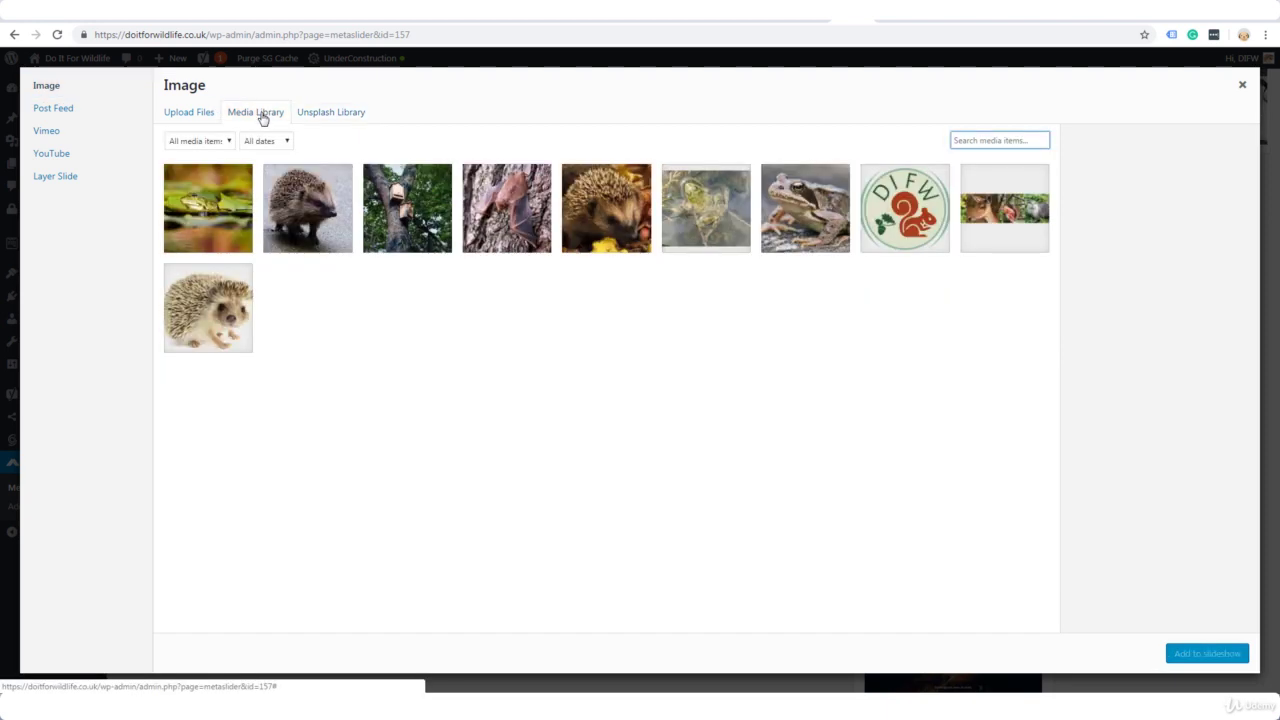
# Add the bat-boxes tree photo as a slide with alt text 'bat-boxes', then add the hedgehog slide
pyautogui.click(405, 198)
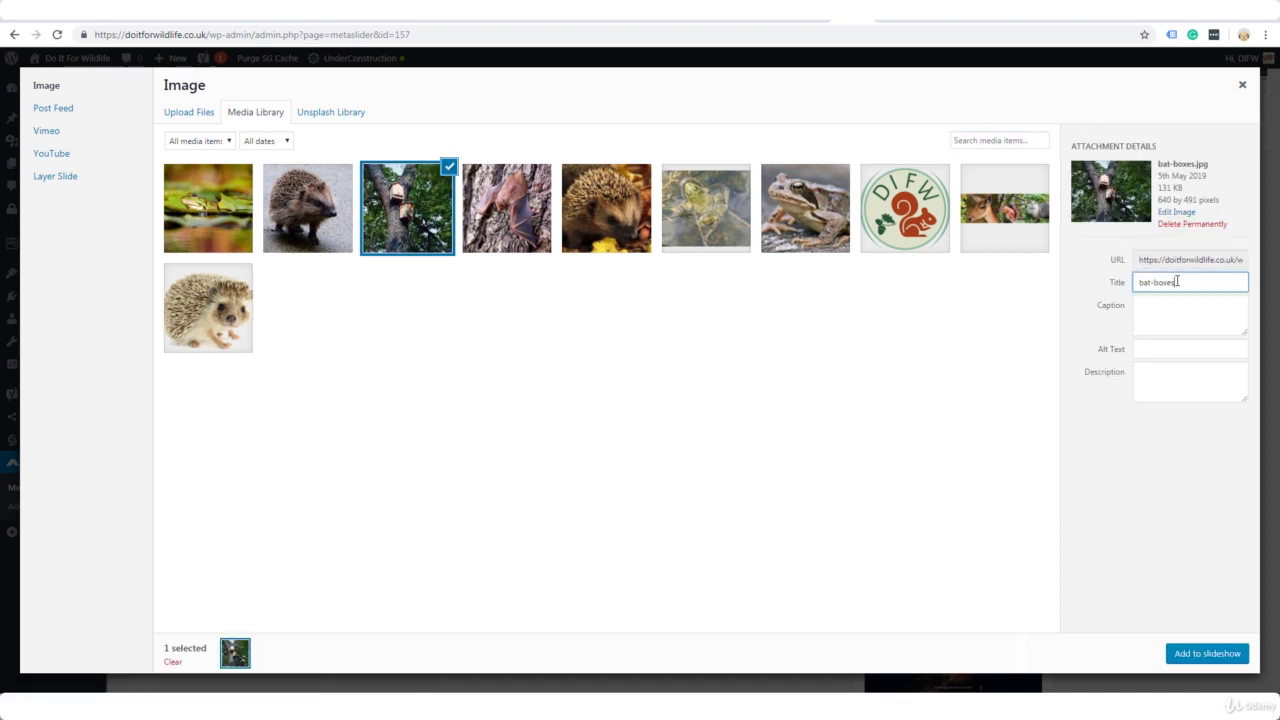
pyautogui.moveTo(1177, 281); pyautogui.dragTo(1134, 282)
pyautogui.hotkey('ctrl', 'c')
pyautogui.click(1160, 349)
pyautogui.hotkey('ctrl', 'v')
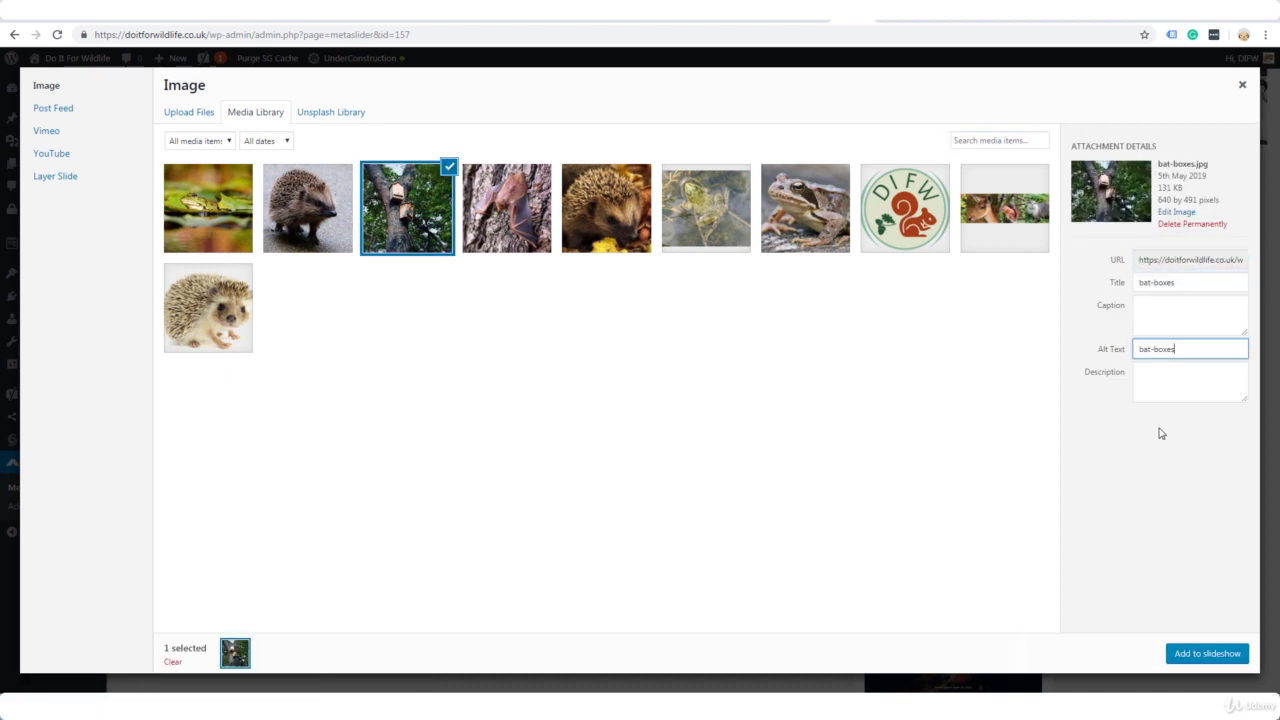
pyautogui.click(1201, 654)
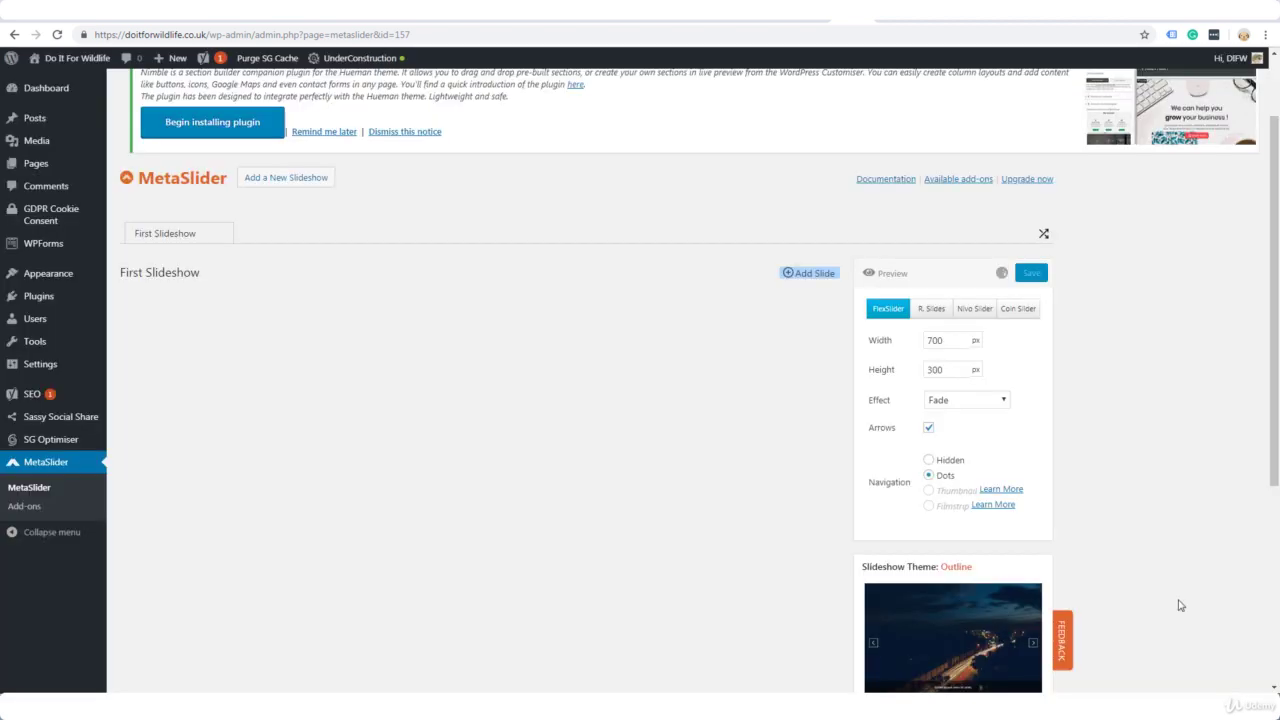
pyautogui.click(800, 274)
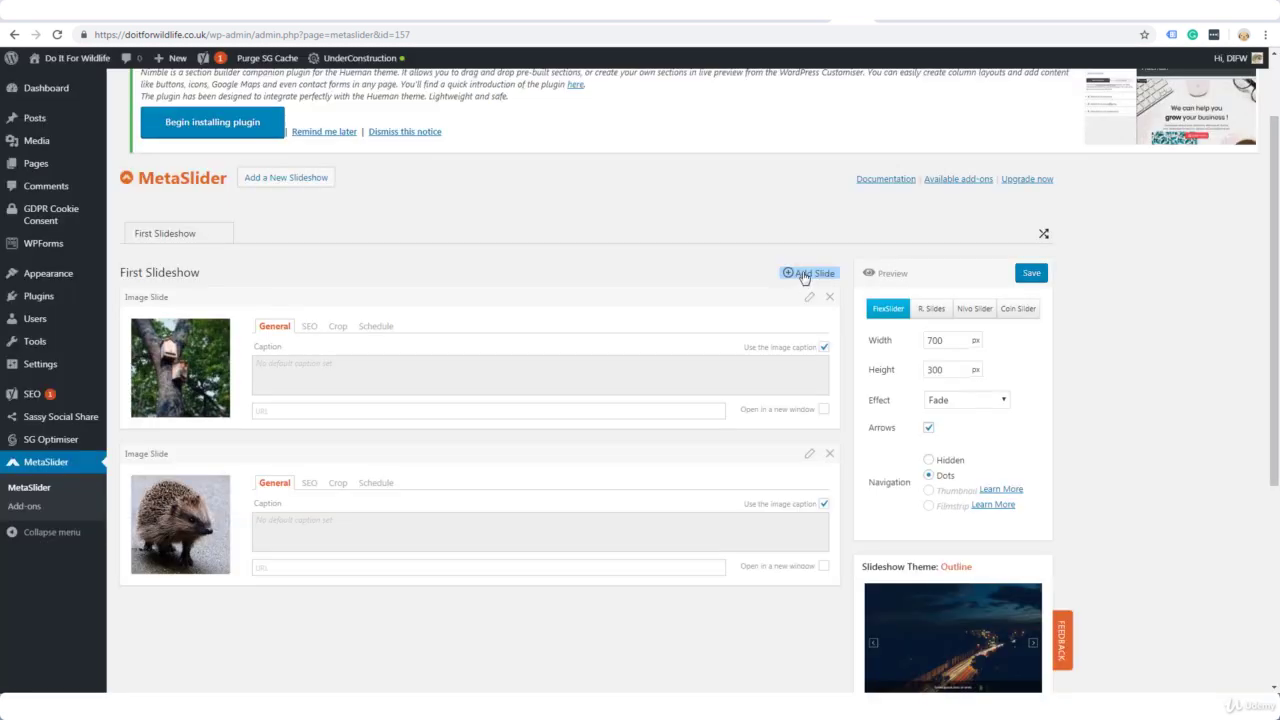
pyautogui.click(806, 273)
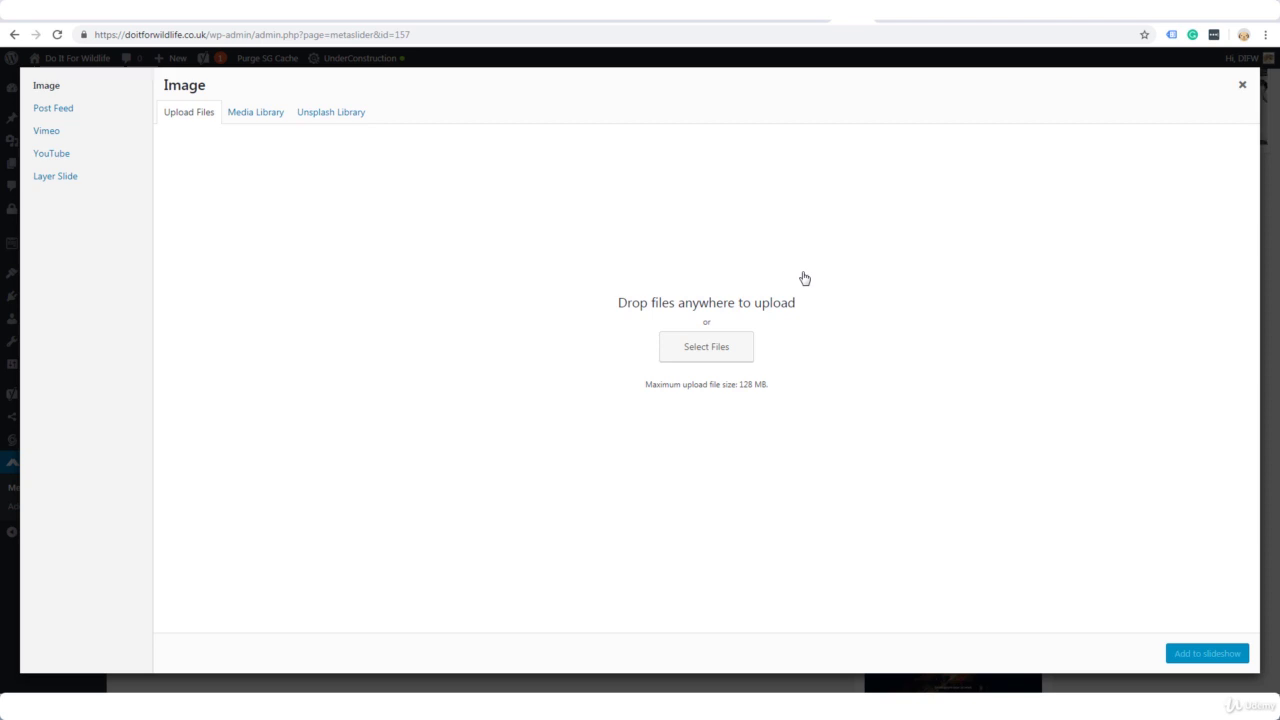
# Replace slide 1's image caption with '£20,000 Fine for Destroying a Bat Roost'
pyautogui.press('Escape')
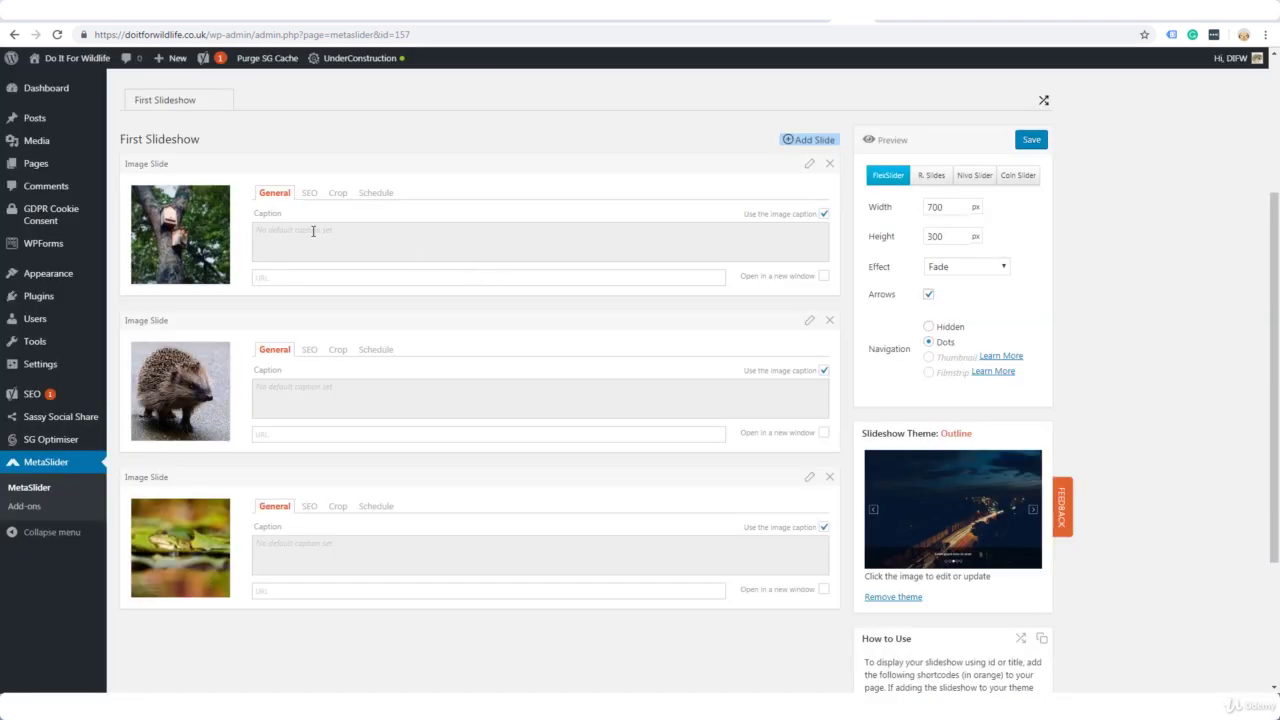
pyautogui.click(824, 215)
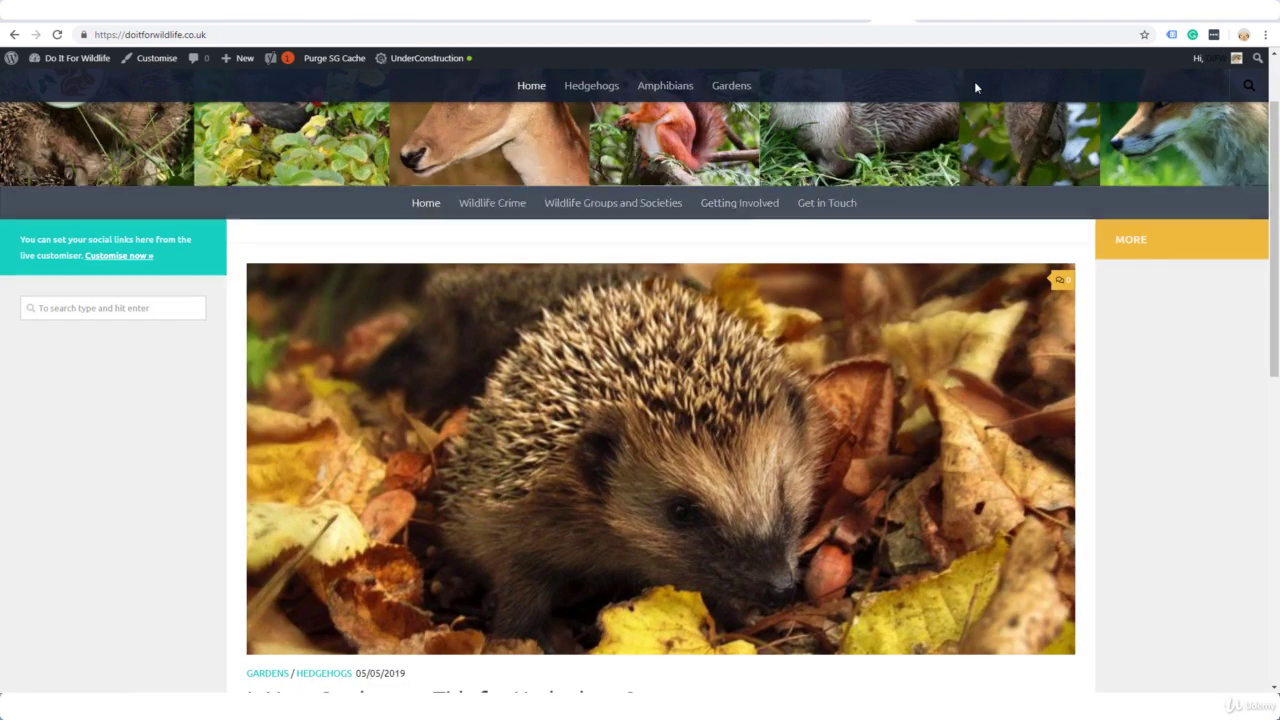
pyautogui.scroll(-10, 974, 150)
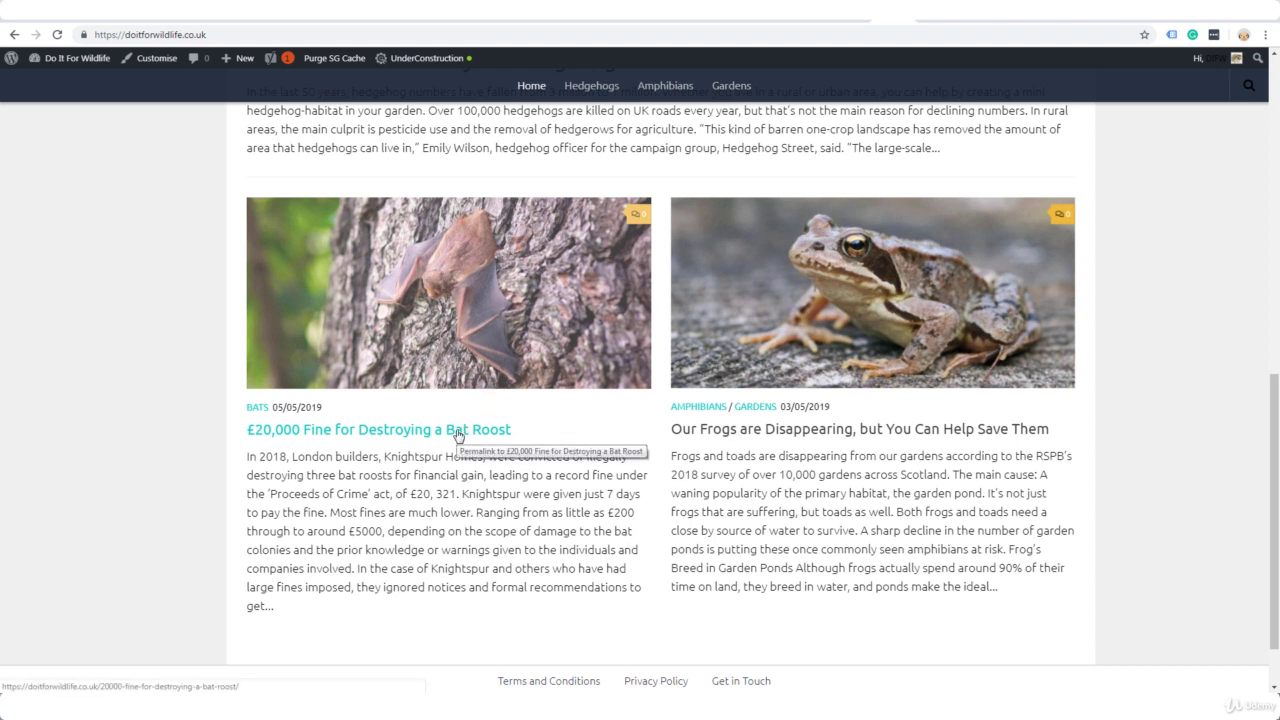
pyautogui.moveTo(514, 430); pyautogui.dragTo(247, 430)
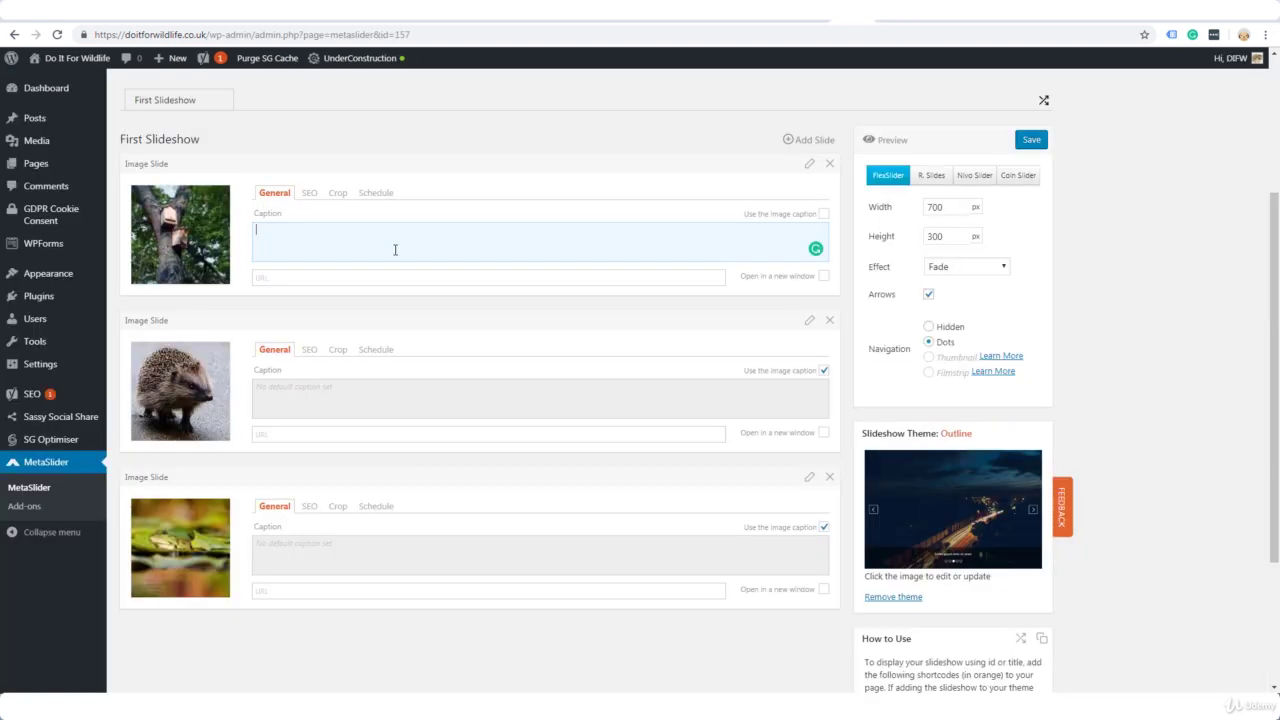
pyautogui.hotkey('ctrl', 'v')
# Leave slide 1's SEO and crop settings unchanged and caption slide 2 'Is Your Garden too Tidy for Hedgehogs?'
pyautogui.click(308, 194)
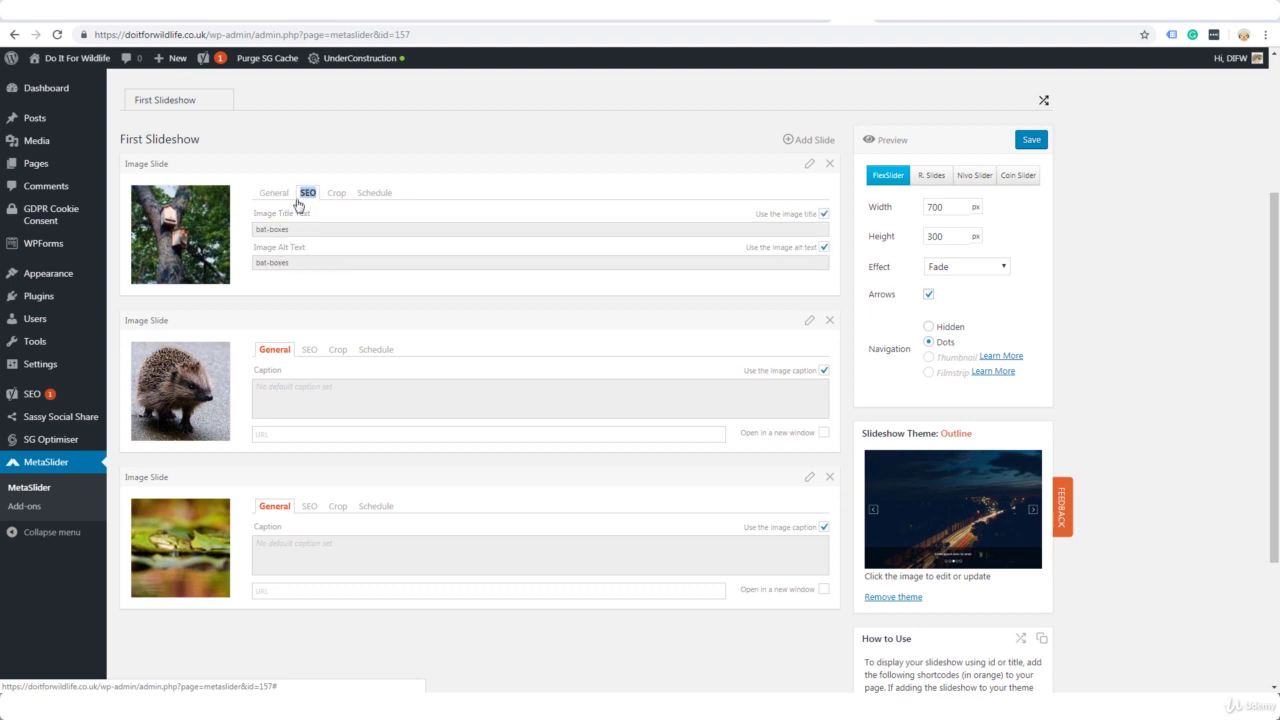
pyautogui.doubleClick(336, 195)
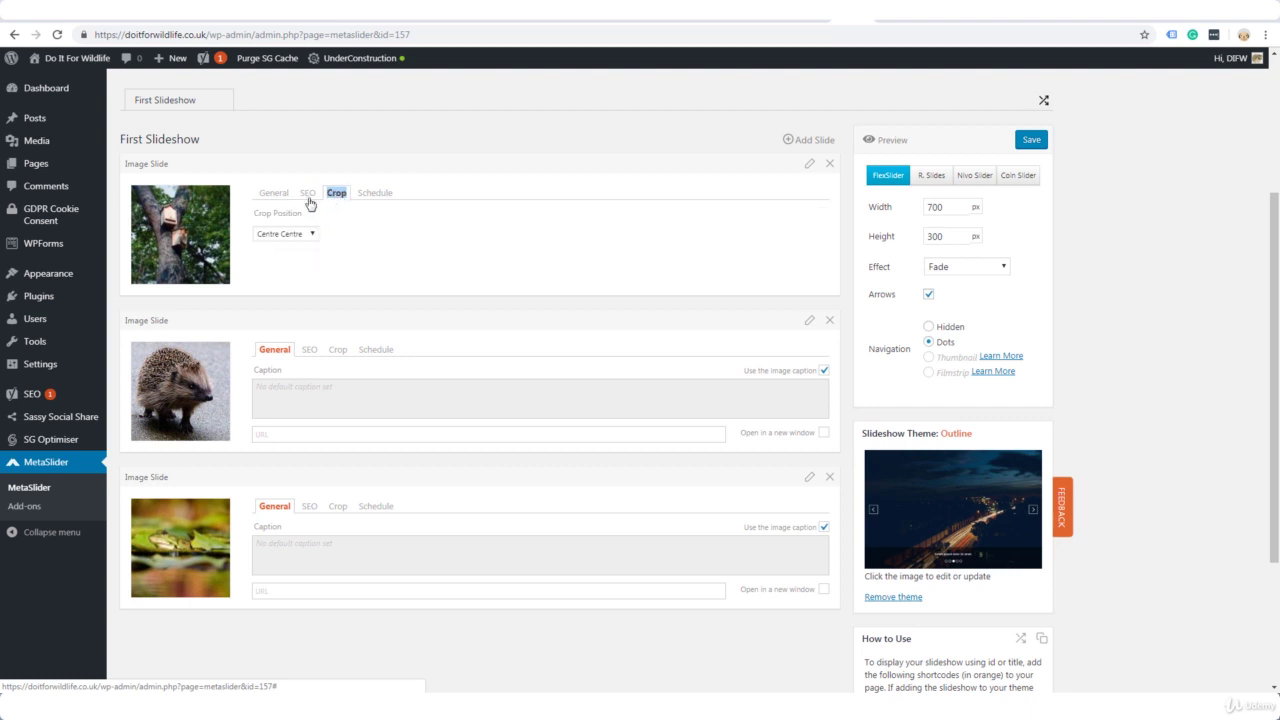
pyautogui.click(312, 234)
pyautogui.click(312, 236)
pyautogui.doubleClick(274, 192)
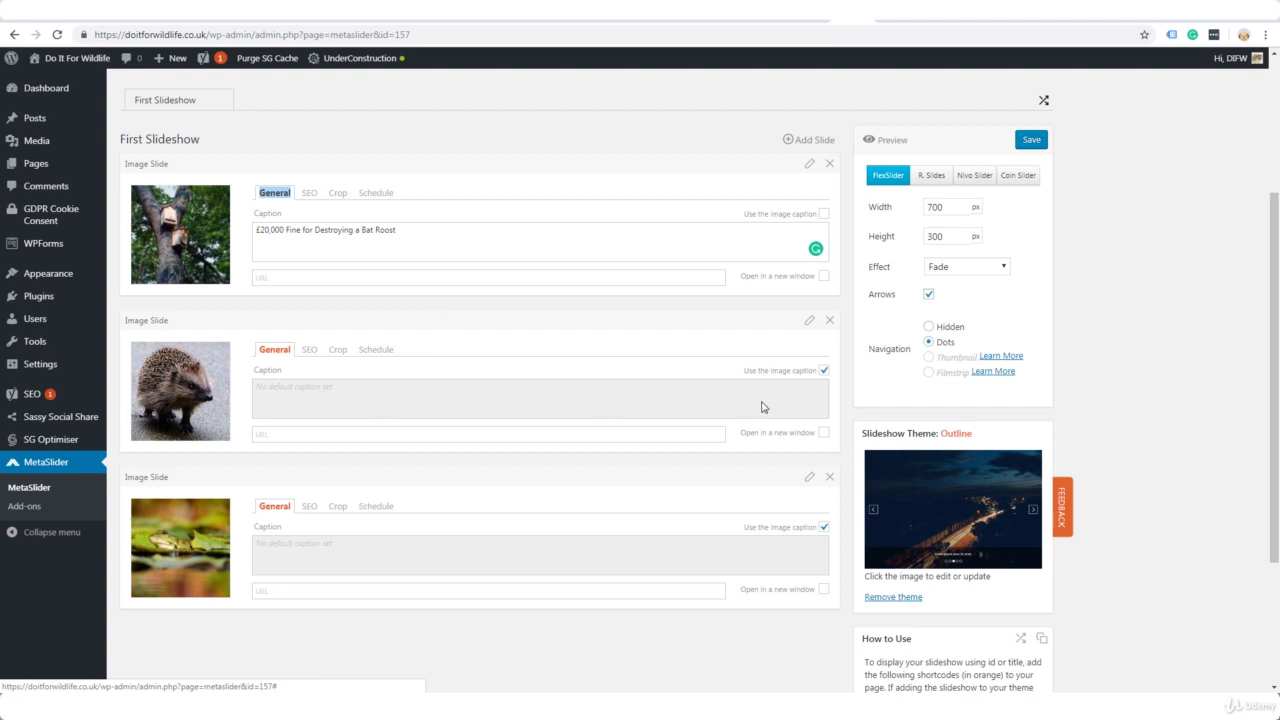
pyautogui.click(823, 371)
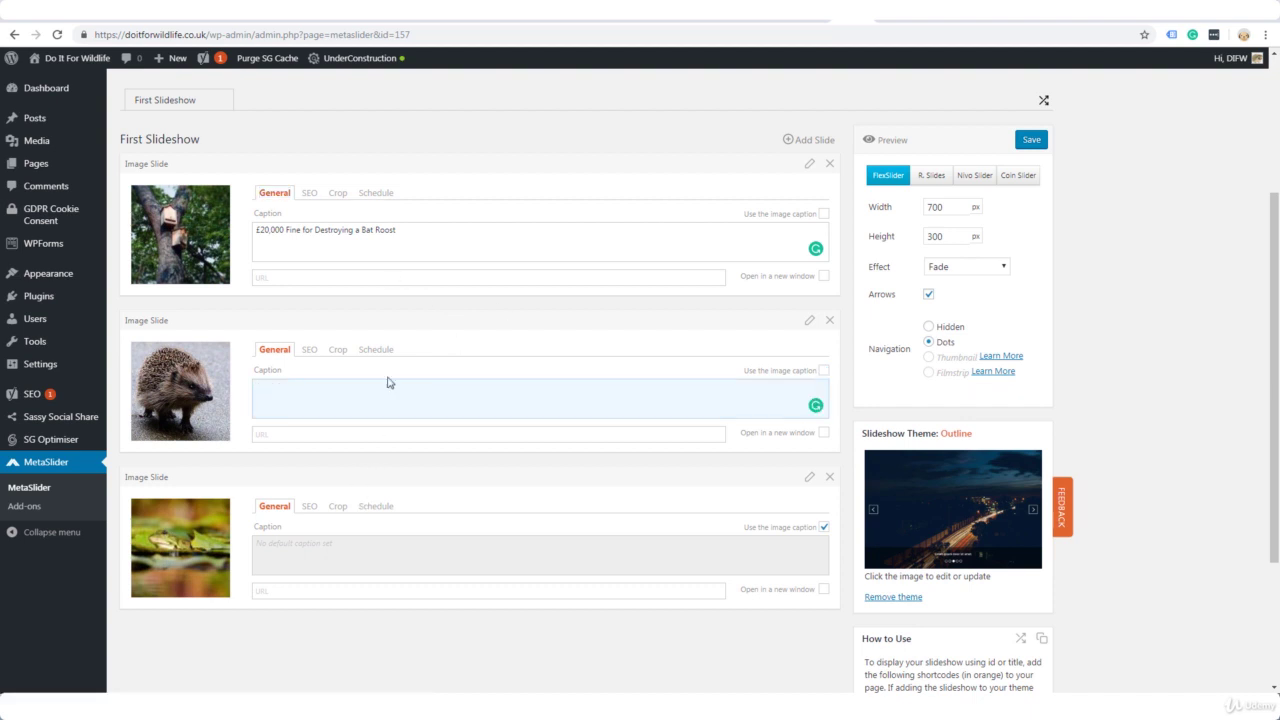
pyautogui.hotkey('ctrl', 'v')
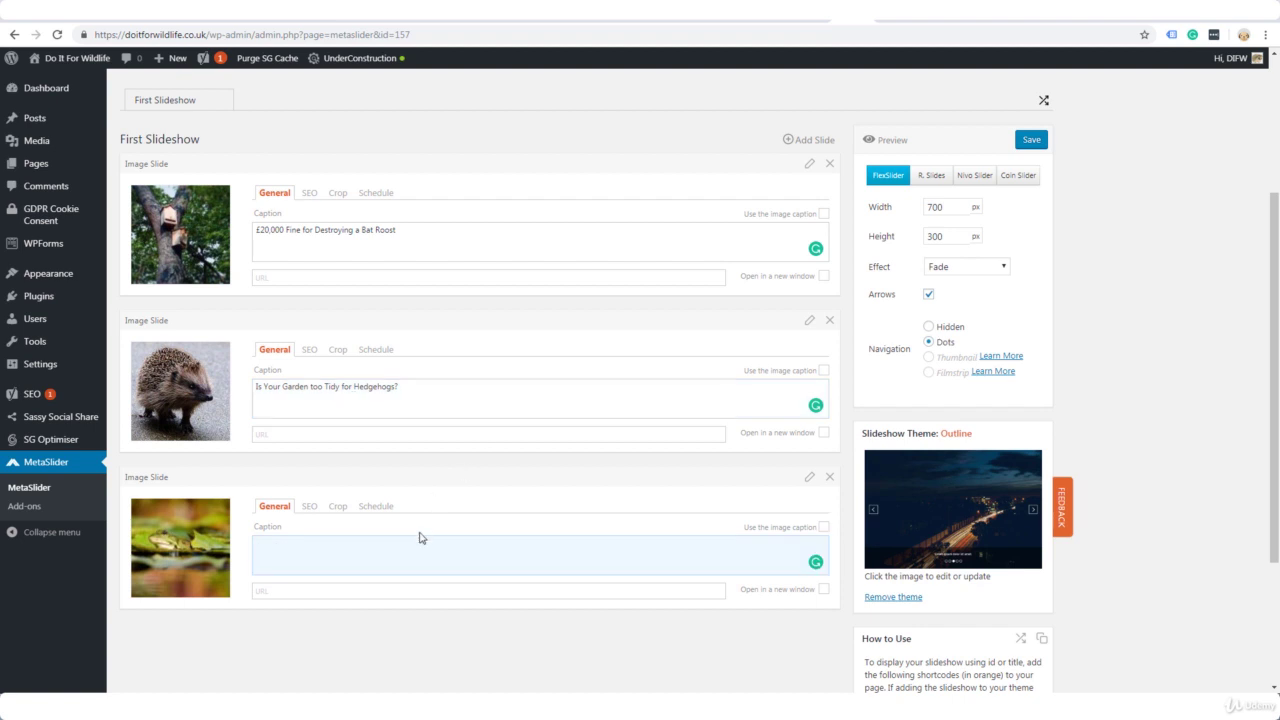
# Caption slide 3 'Our Frogs are Disappearing, but You Can Help Save Them' and paste each article's URL as its slide link
pyautogui.write('Our Frogs are Disappearing, but You Can Help Save Them')
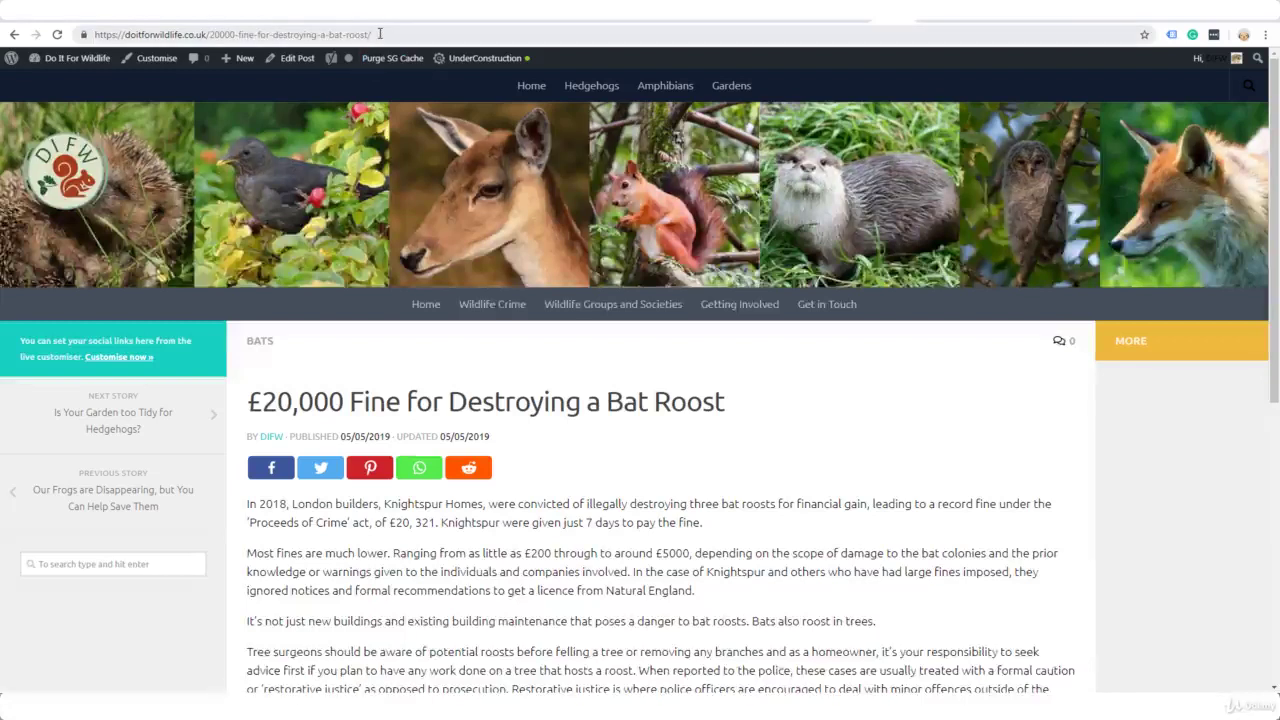
pyautogui.moveTo(380, 35); pyautogui.dragTo(93, 36)
pyautogui.hotkey('ctrl', 'c')
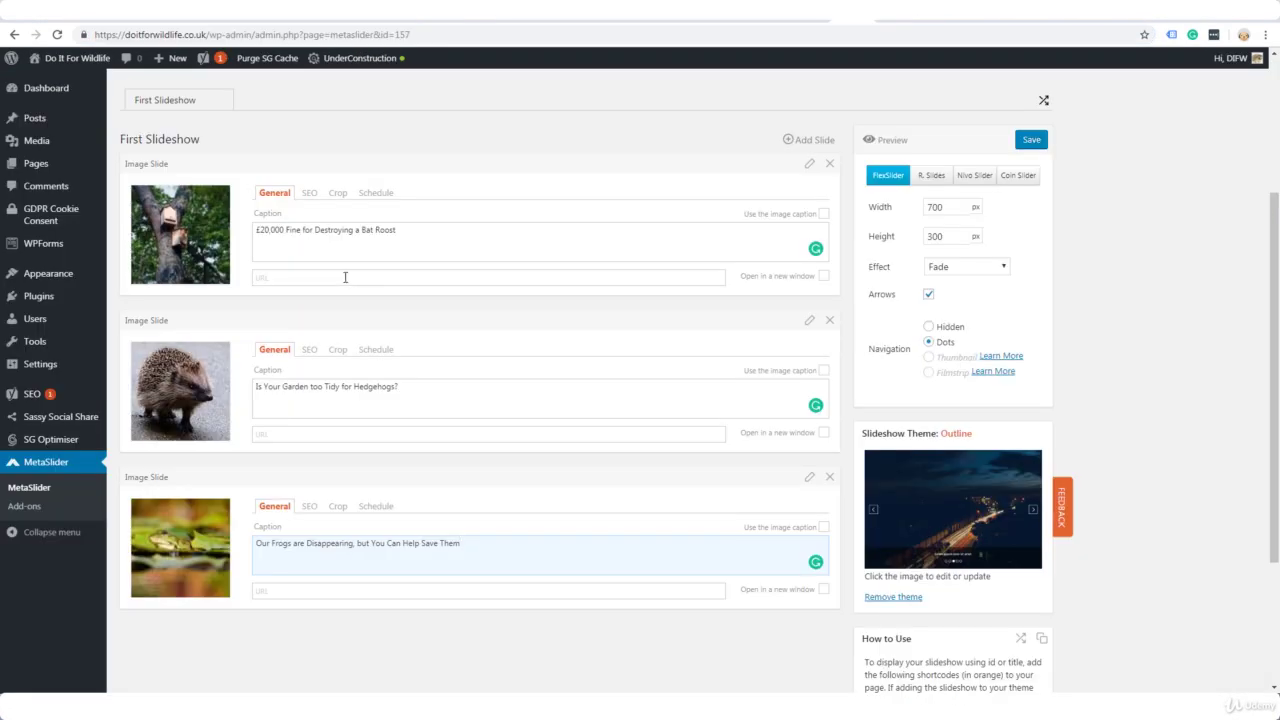
pyautogui.click(346, 277)
pyautogui.hotkey('ctrl', 'v')
pyautogui.click(824, 277)
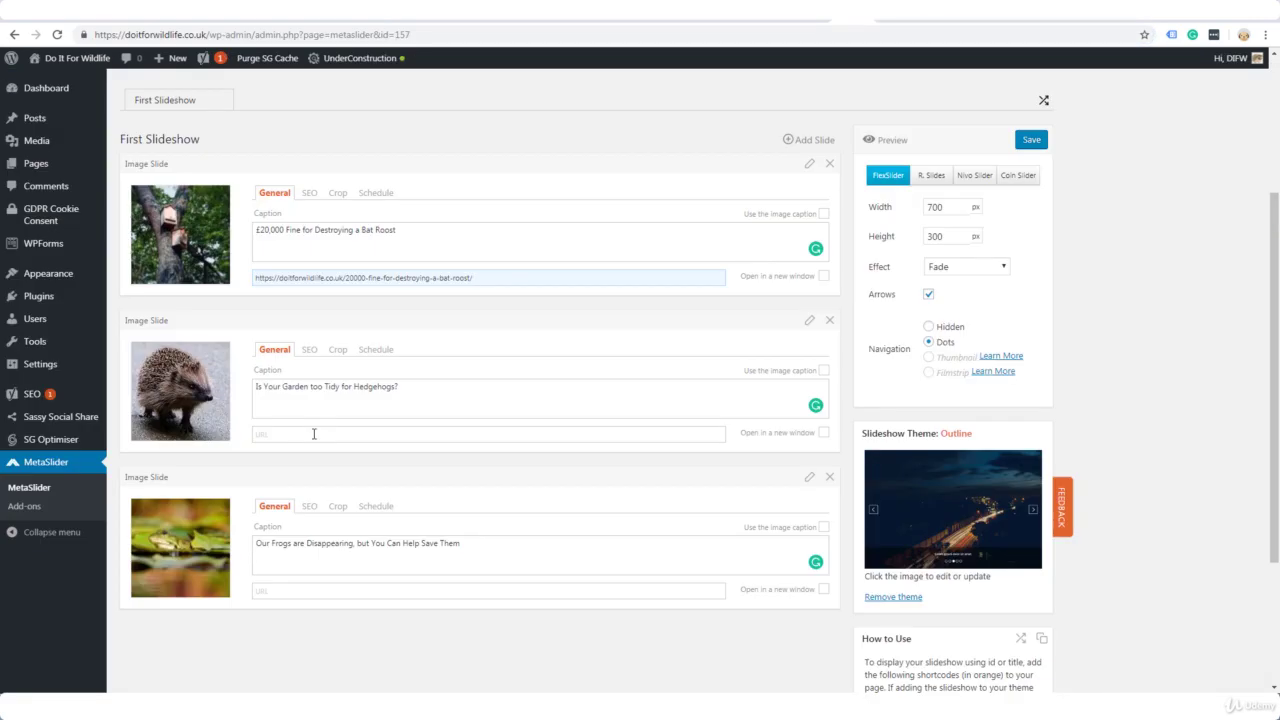
pyautogui.write('https://doitforwildlife.co.uk/is-your-garden-too-tidy-for-hedgehogs/')
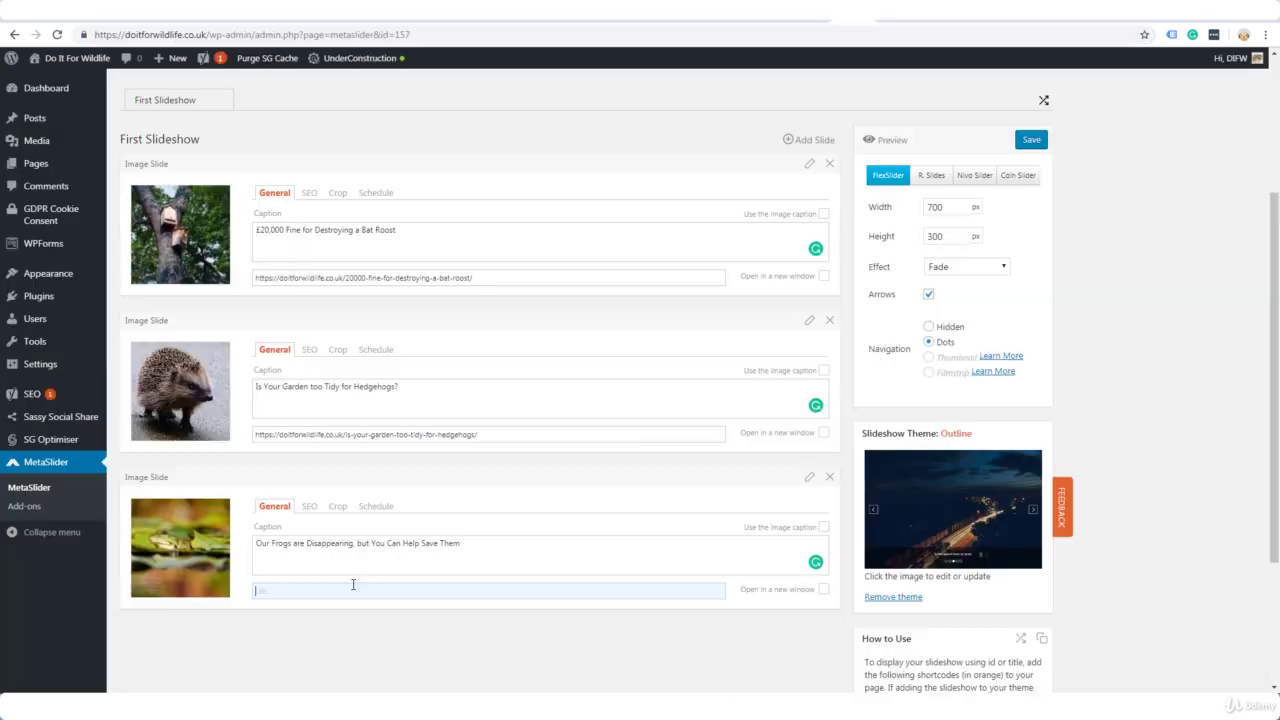
pyautogui.write('https://doitforwildlife.co.uk/our-frogs-are-disappearing-but-you-can-help-save-them/')
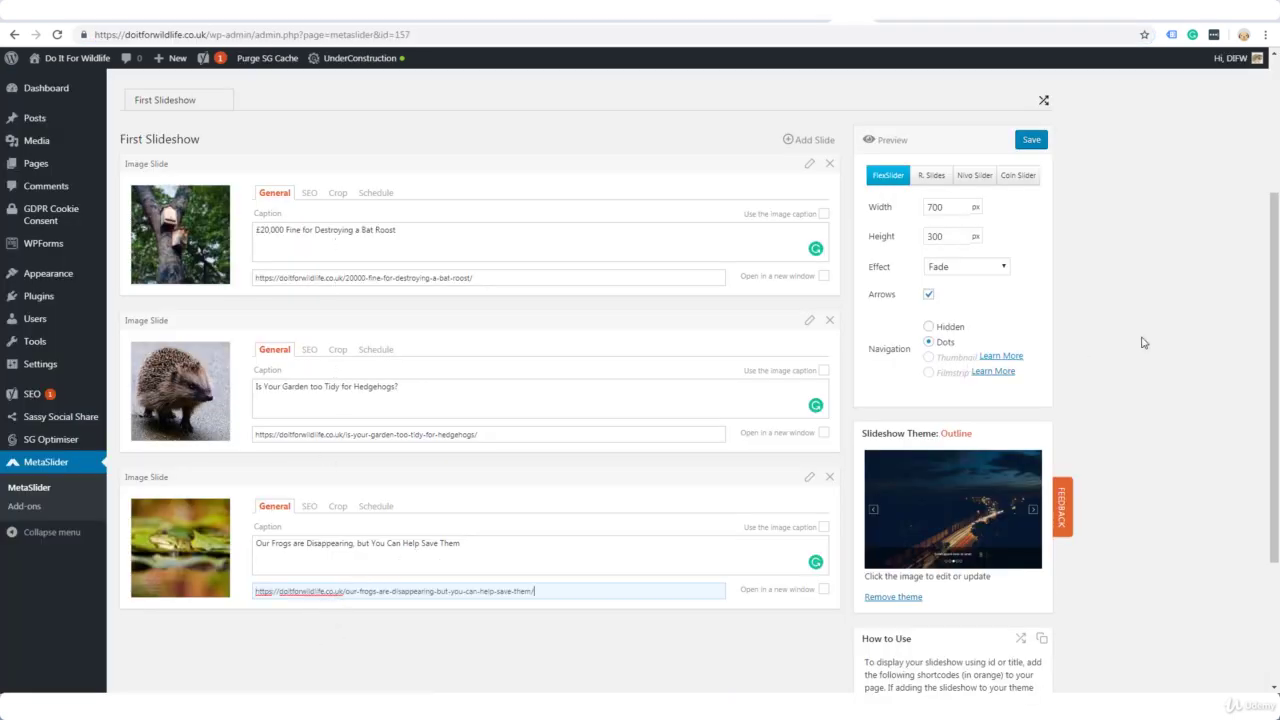
pyautogui.scroll(-2, 1086, 257)
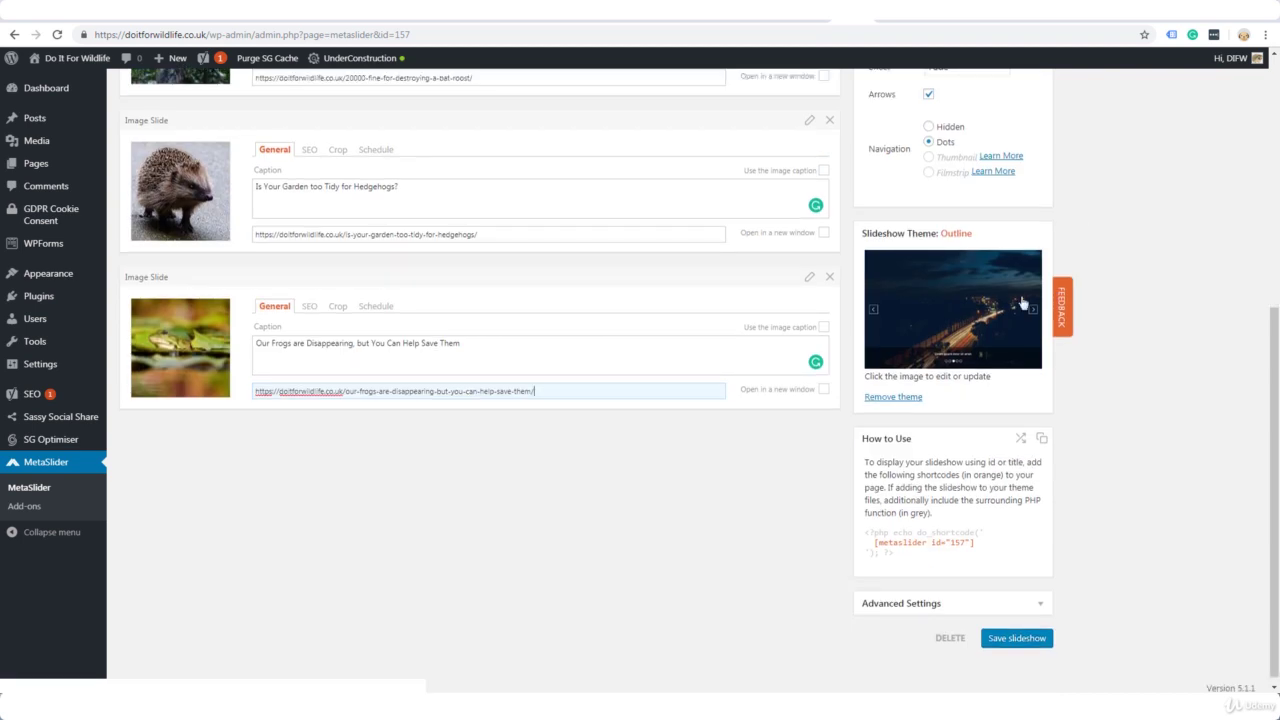
pyautogui.click(946, 334)
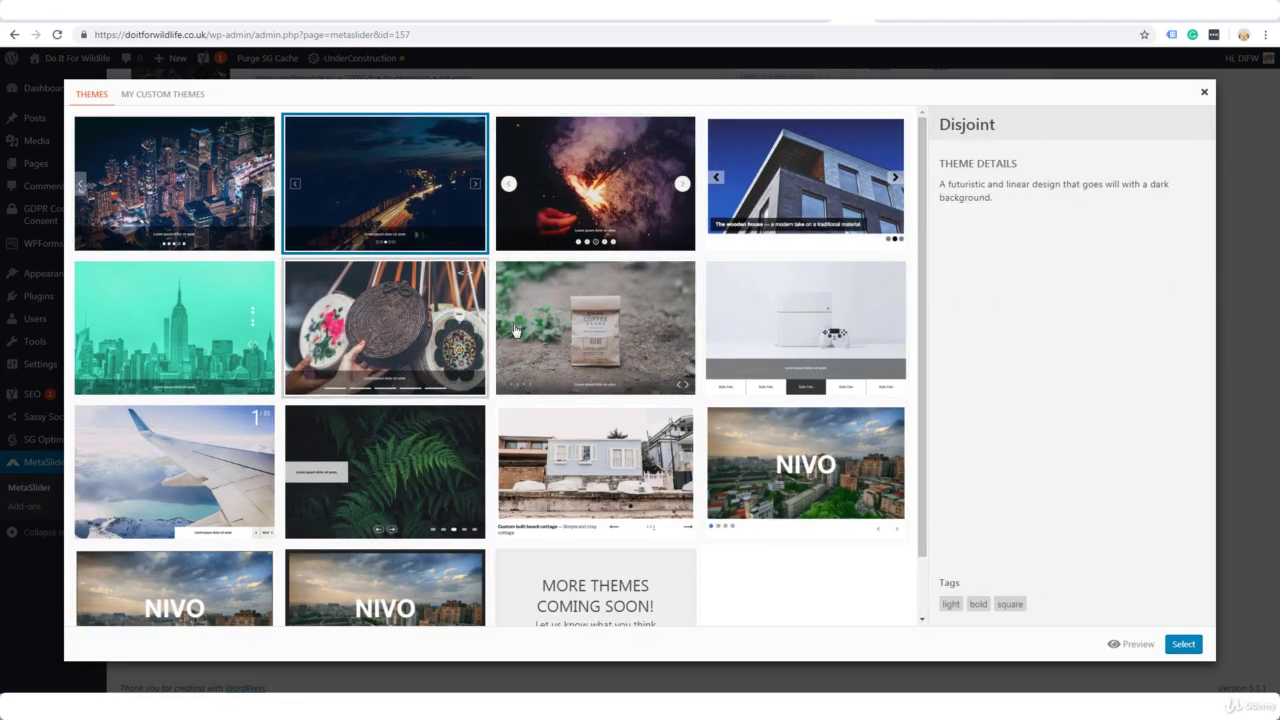
pyautogui.click(588, 222)
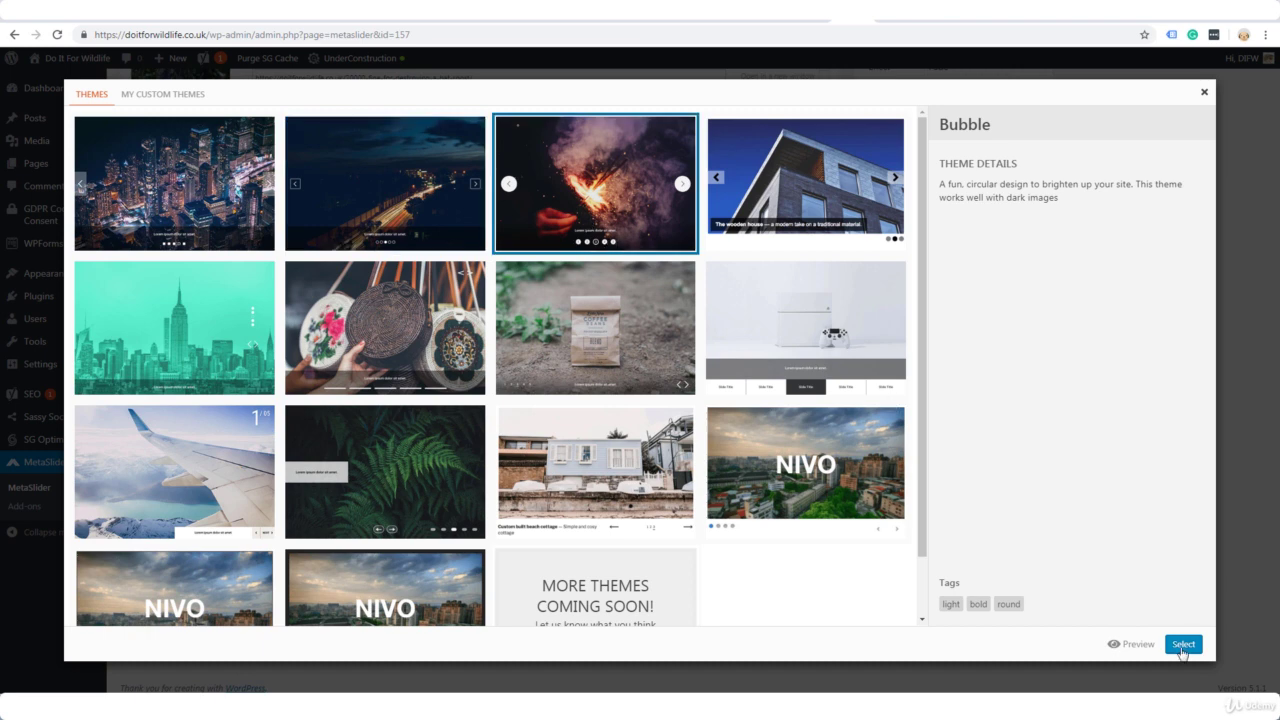
pyautogui.click(405, 220)
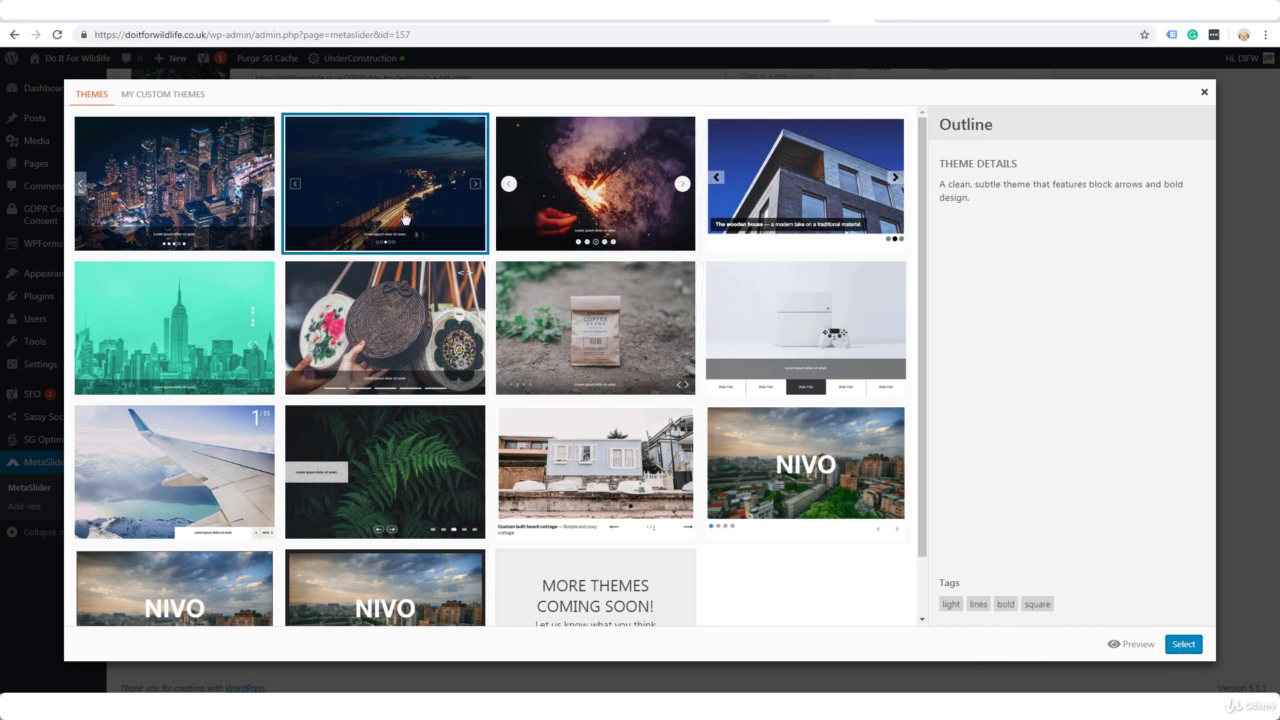
pyautogui.click(1204, 92)
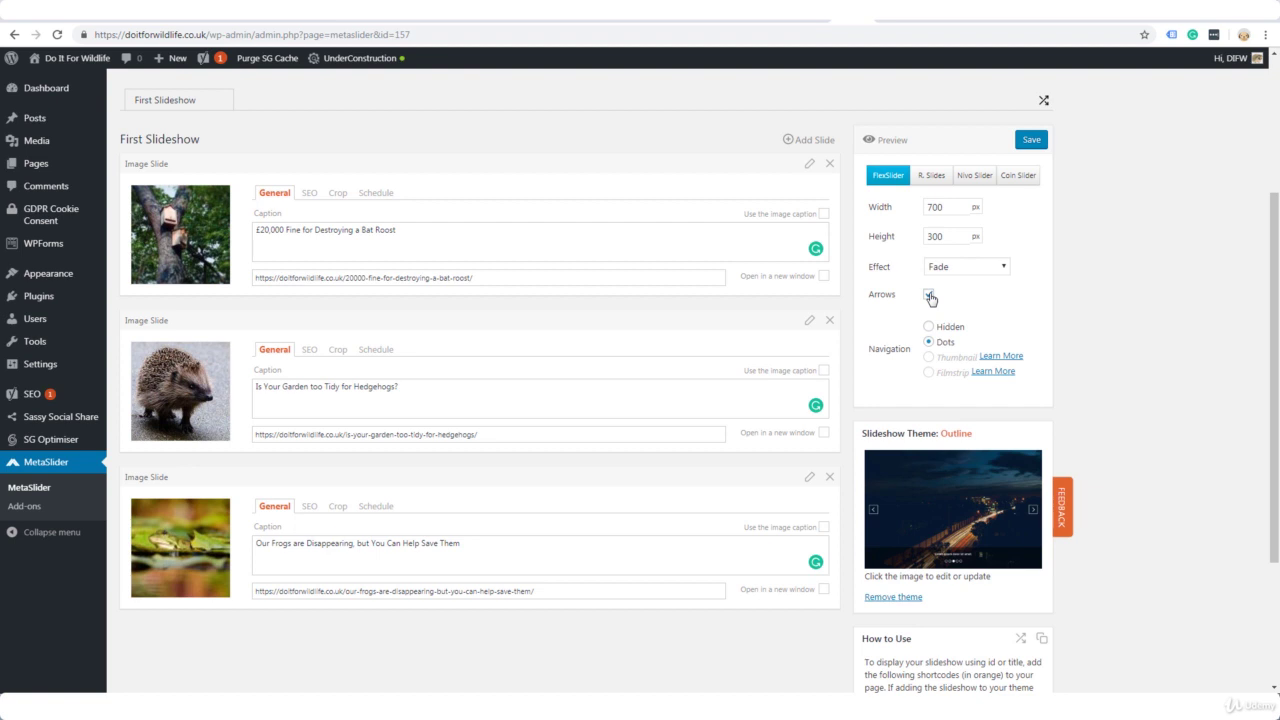
# Save First Slideshow and select its [metaslider id="157"] shortcode for copying
pyautogui.scroll(-3, 1165, 316)
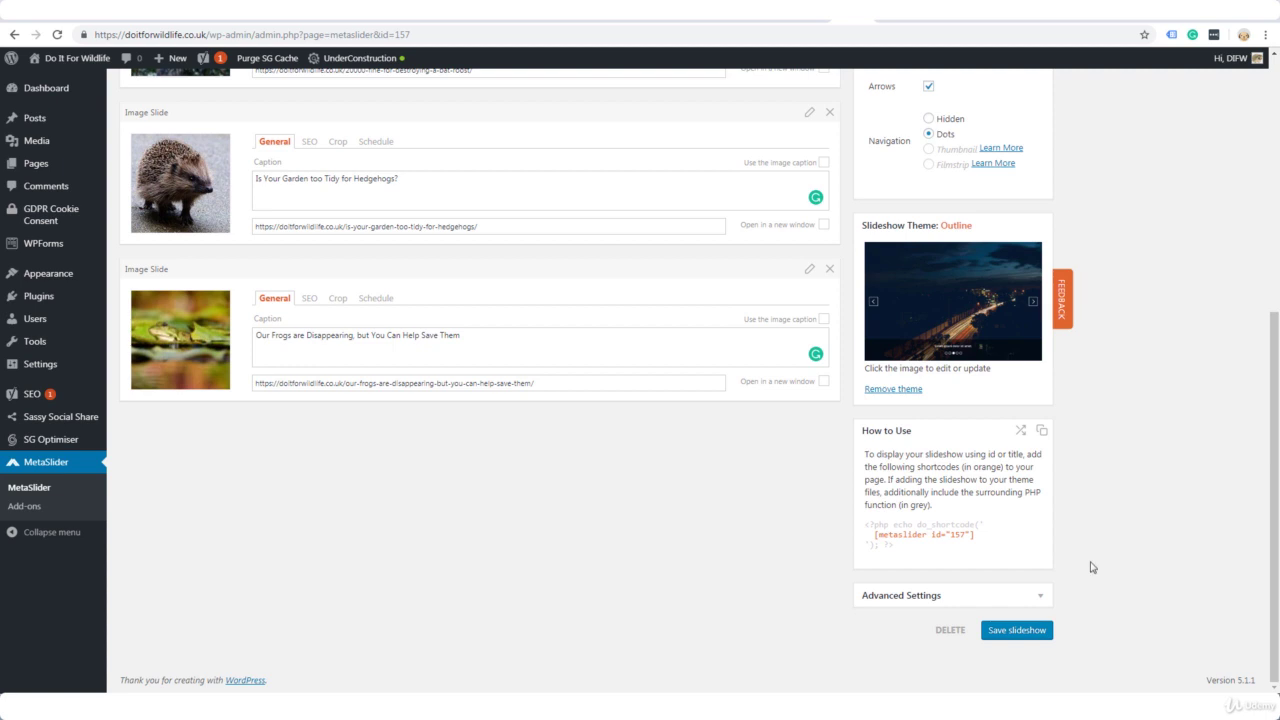
pyautogui.click(1006, 636)
pyautogui.moveTo(975, 539); pyautogui.dragTo(877, 543)
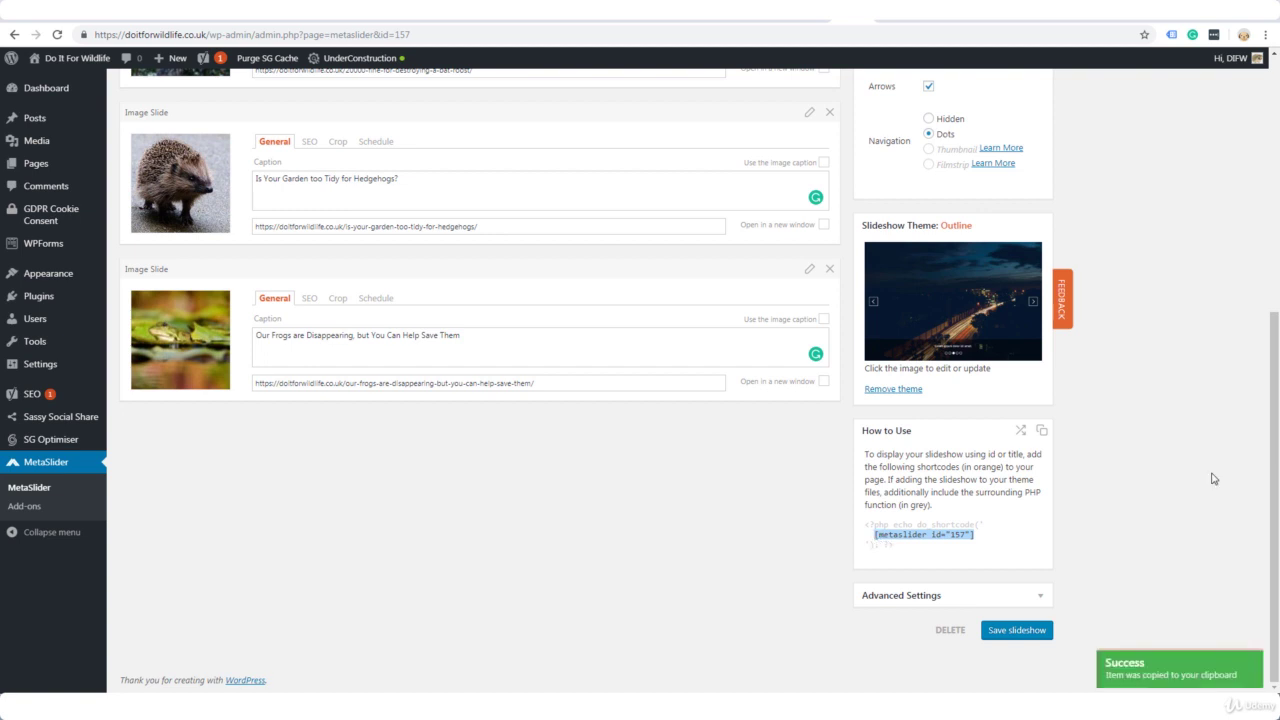
# In the Customizer, add a MetaSlider widget showing First Slideshow to the Primary sidebar
pyautogui.moveTo(55, 277)
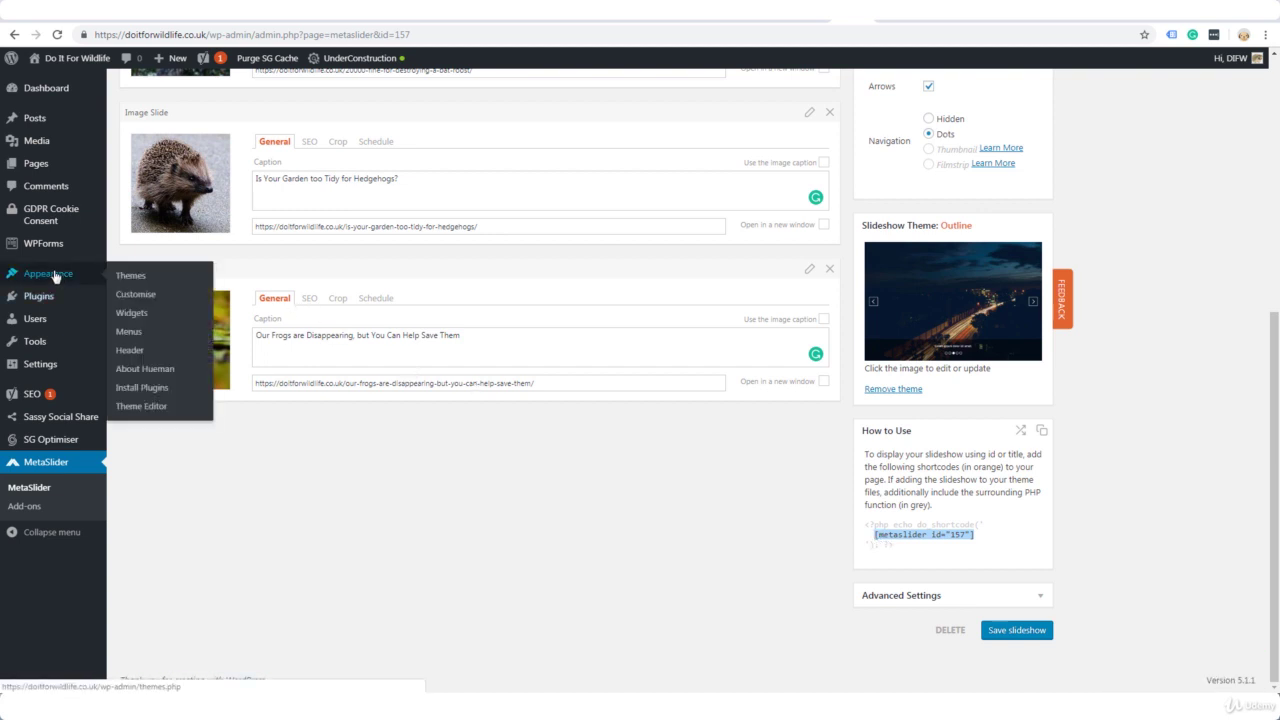
pyautogui.click(126, 298)
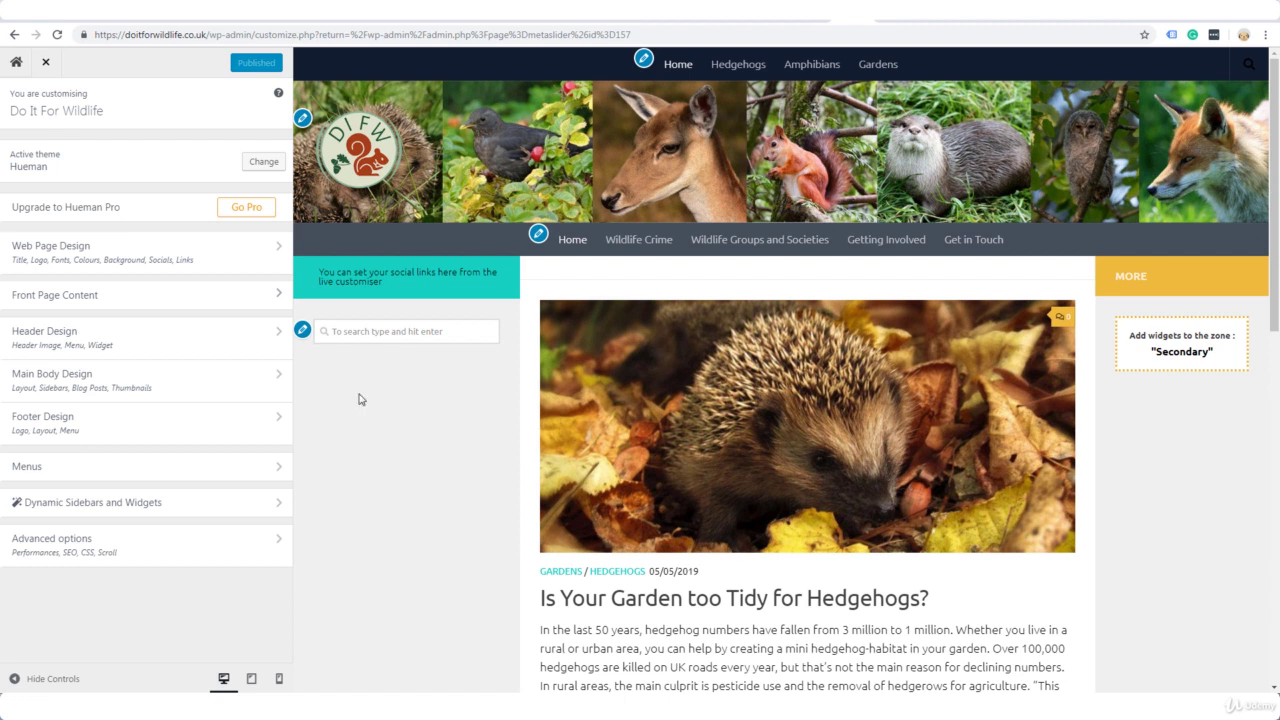
pyautogui.click(170, 507)
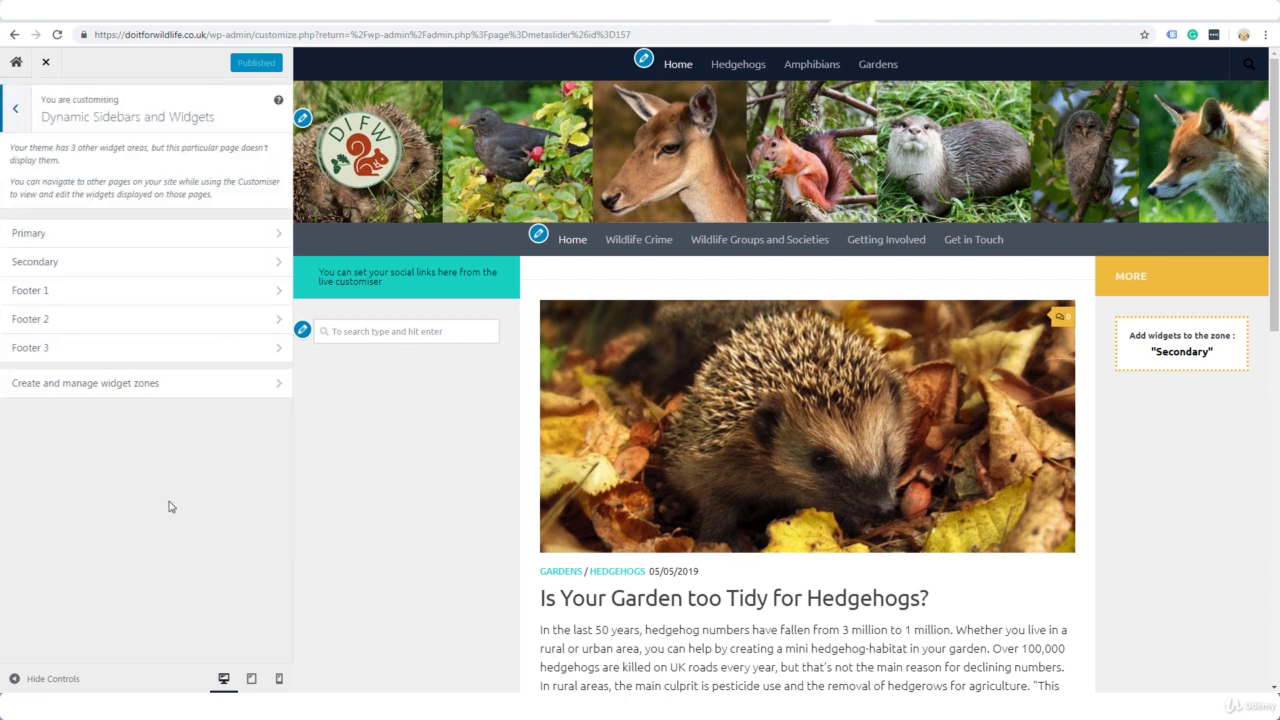
pyautogui.click(203, 243)
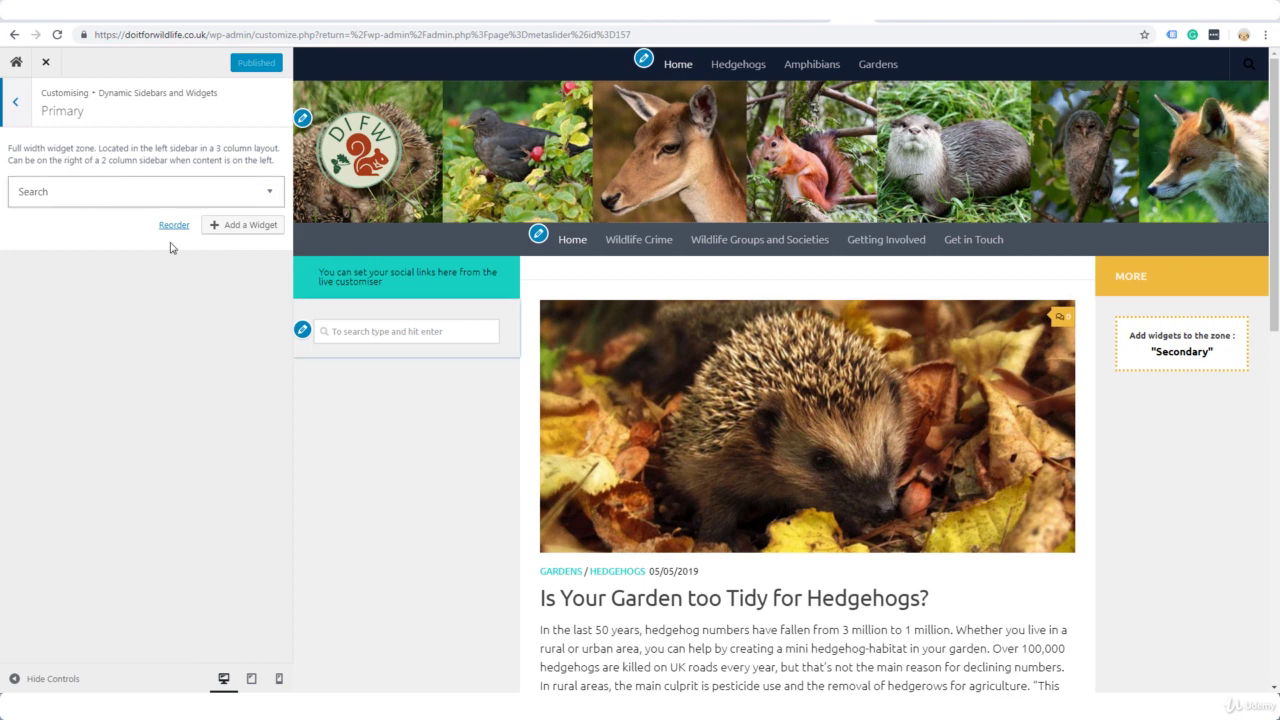
pyautogui.click(228, 229)
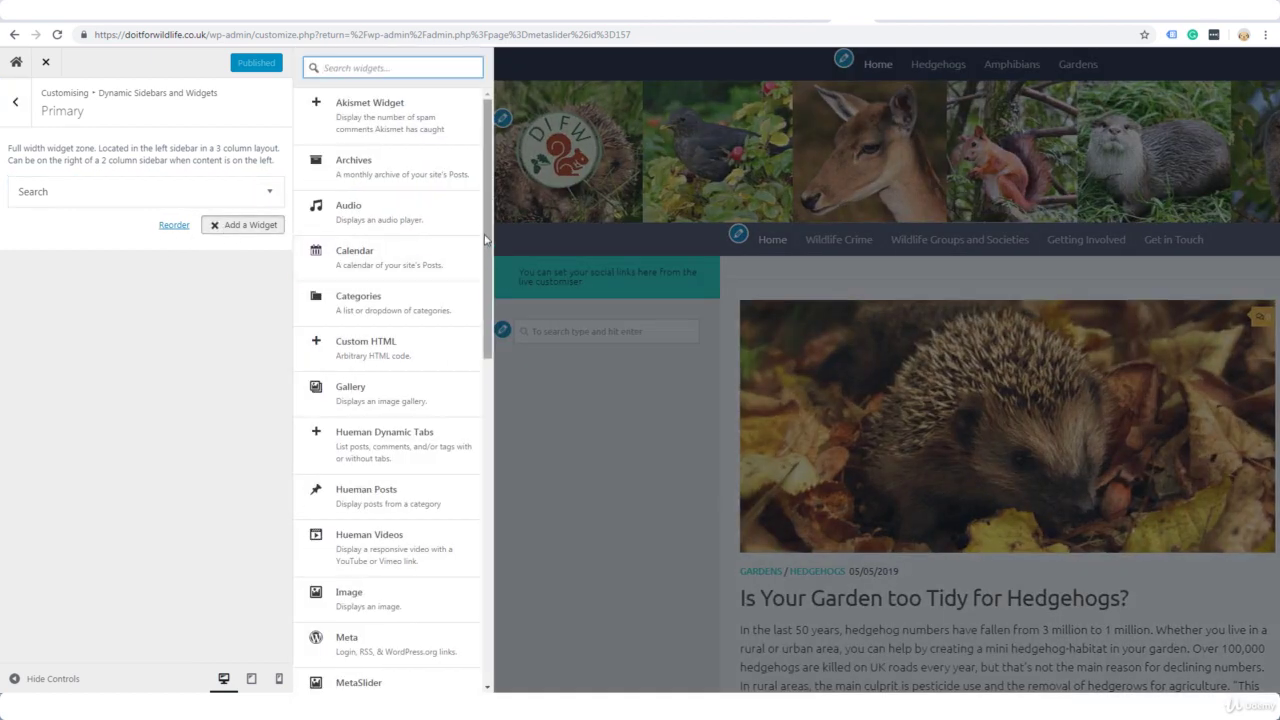
pyautogui.moveTo(484, 234); pyautogui.dragTo(476, 421)
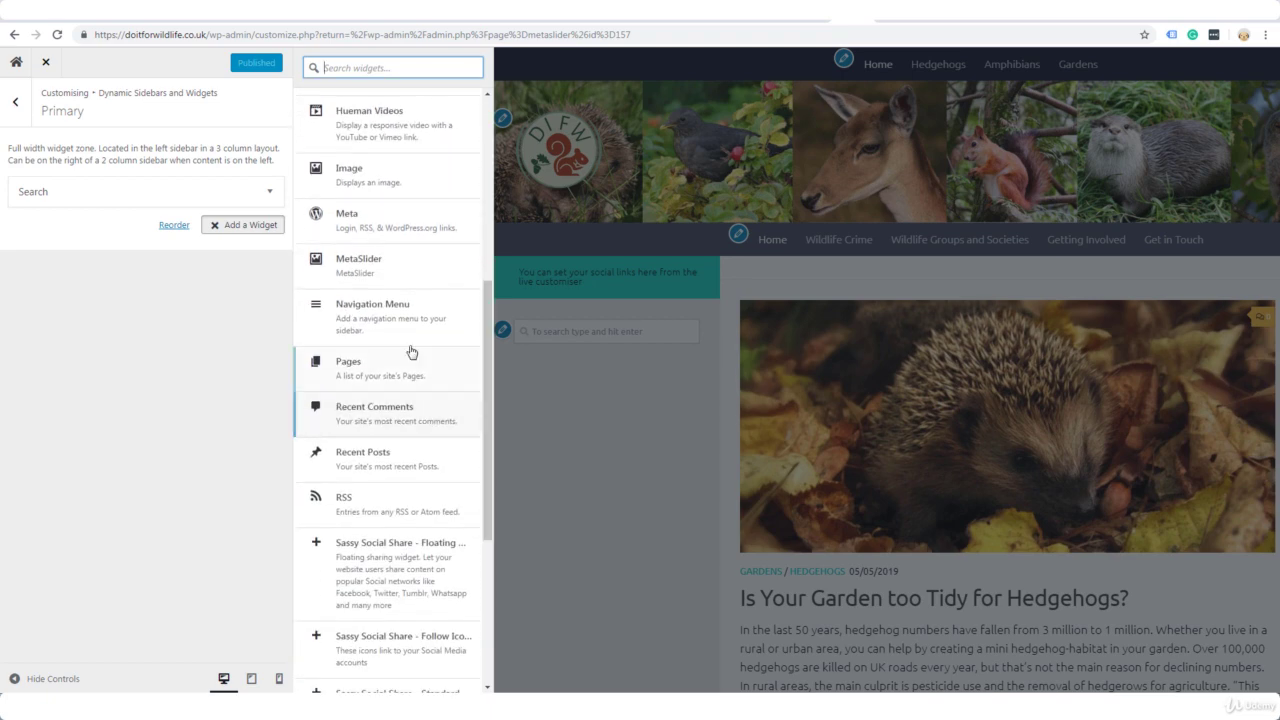
pyautogui.click(348, 265)
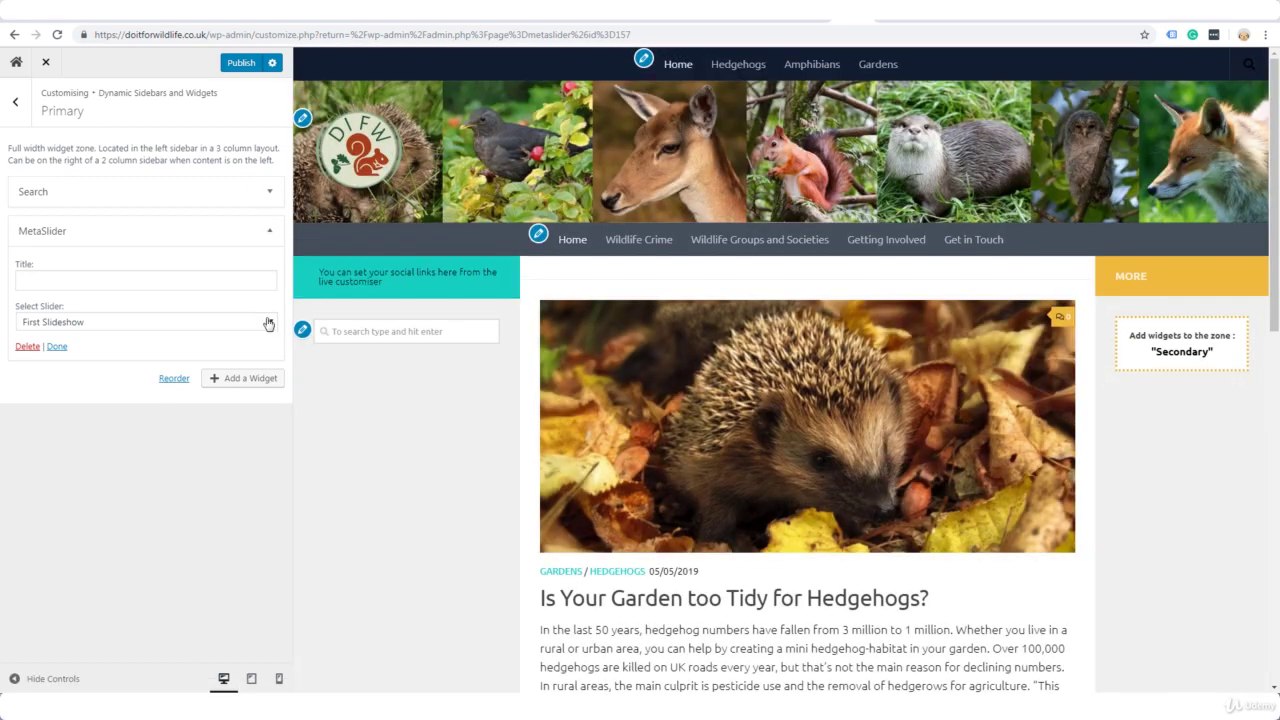
pyautogui.click(269, 322)
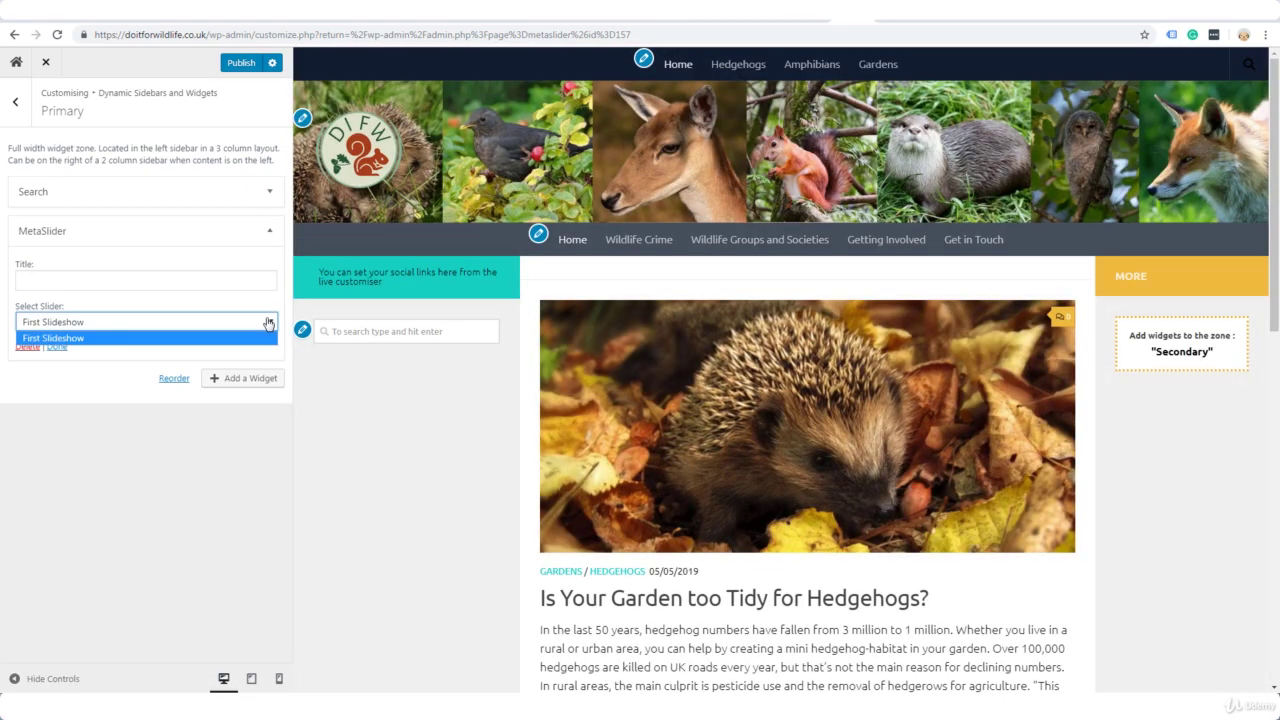
pyautogui.click(110, 329)
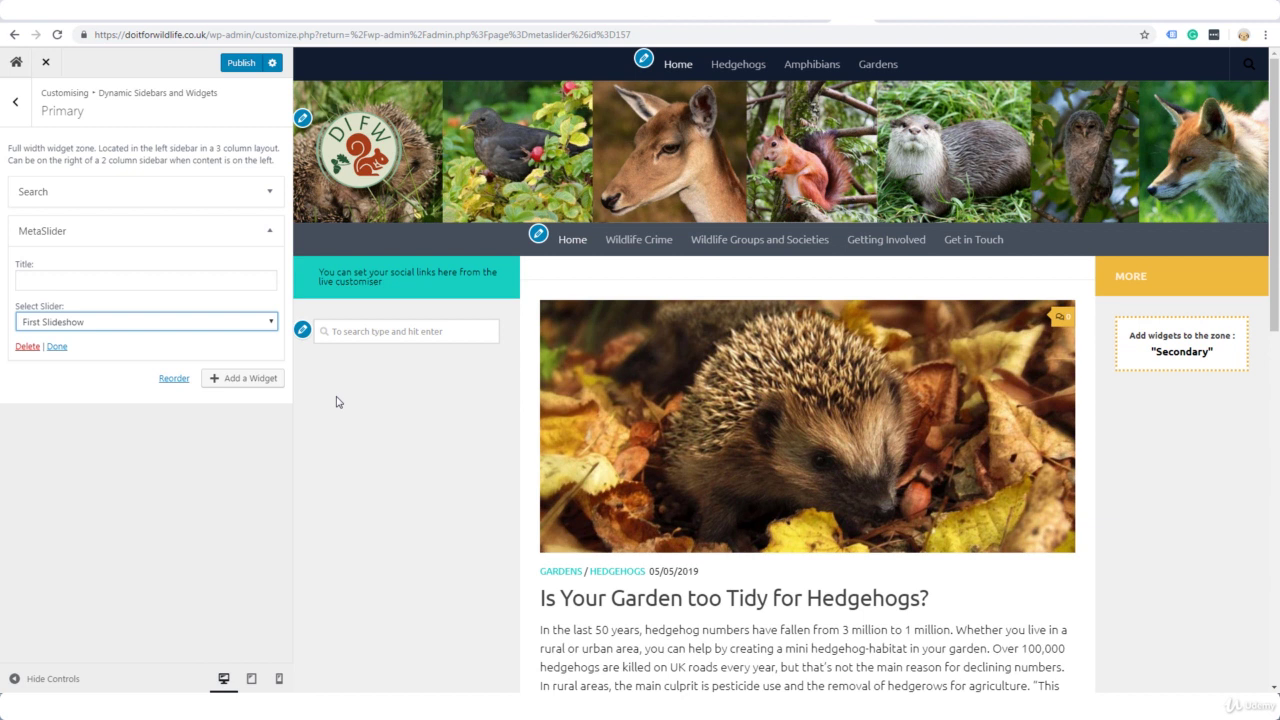
# Replace the MetaSlider widget with a Text widget containing [metaslider id="157"] and publish
pyautogui.click(27, 347)
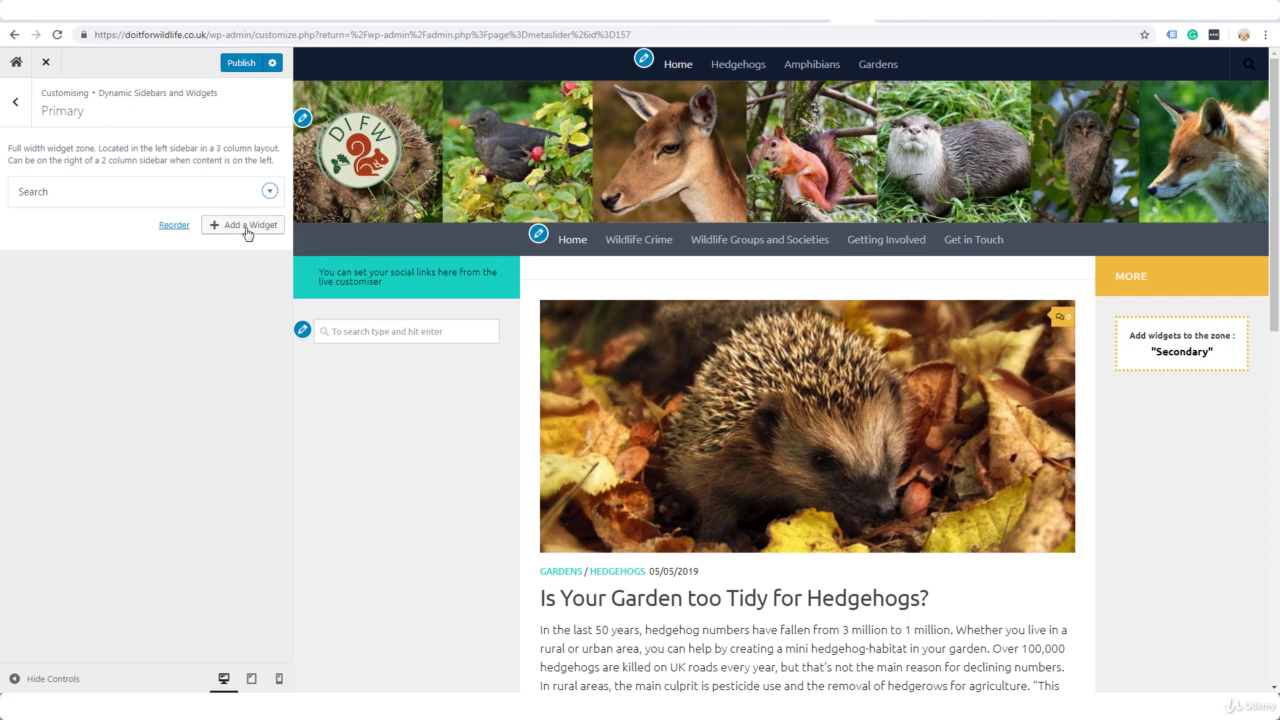
pyautogui.click(247, 225)
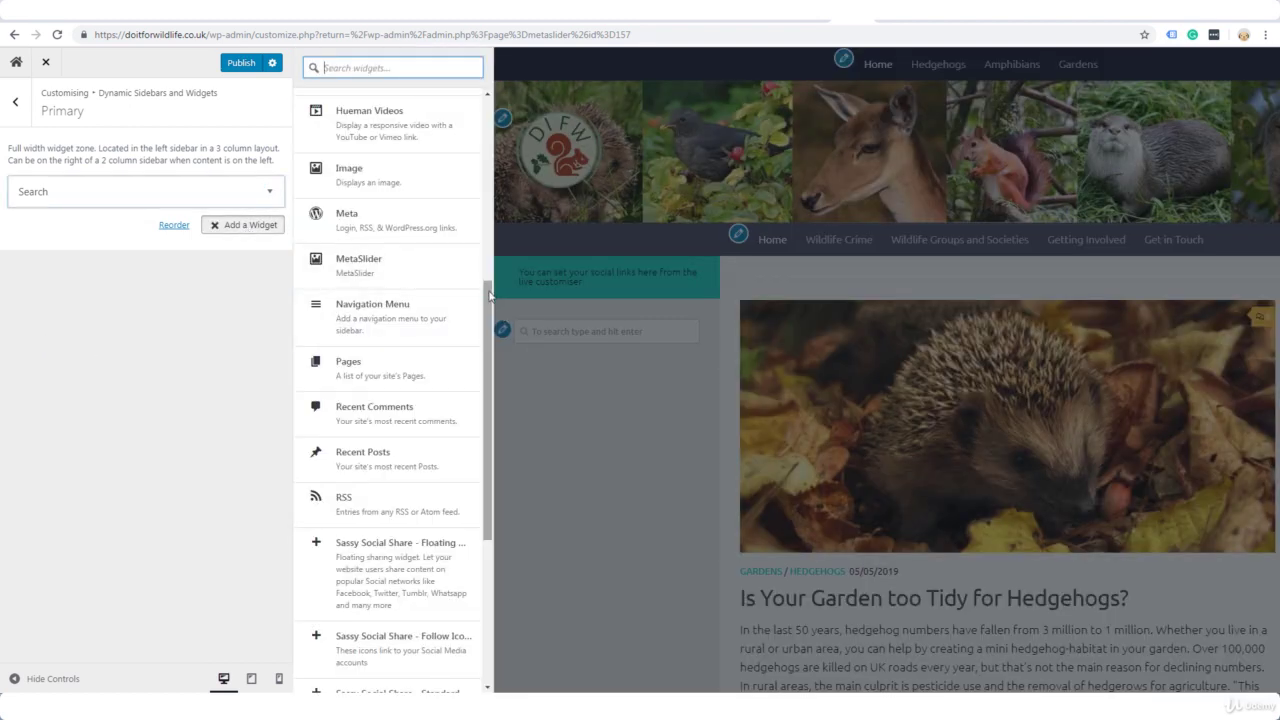
pyautogui.moveTo(489, 305); pyautogui.dragTo(489, 420)
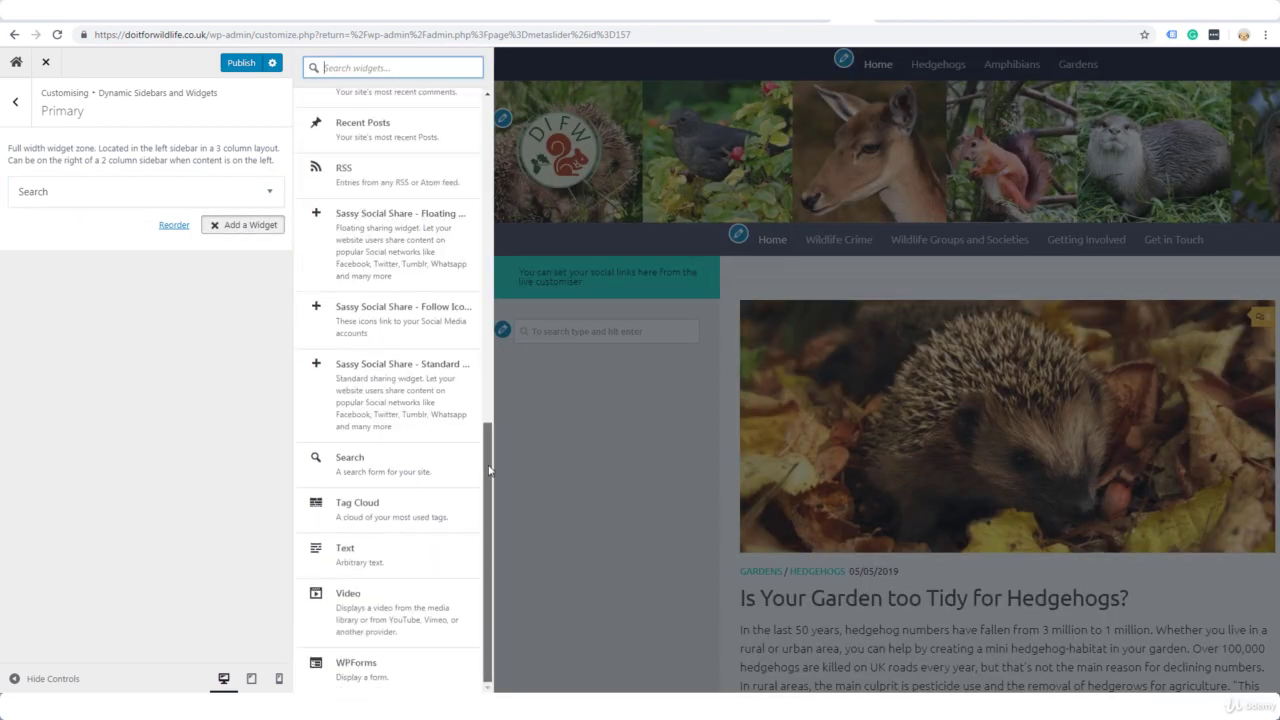
pyautogui.click(395, 555)
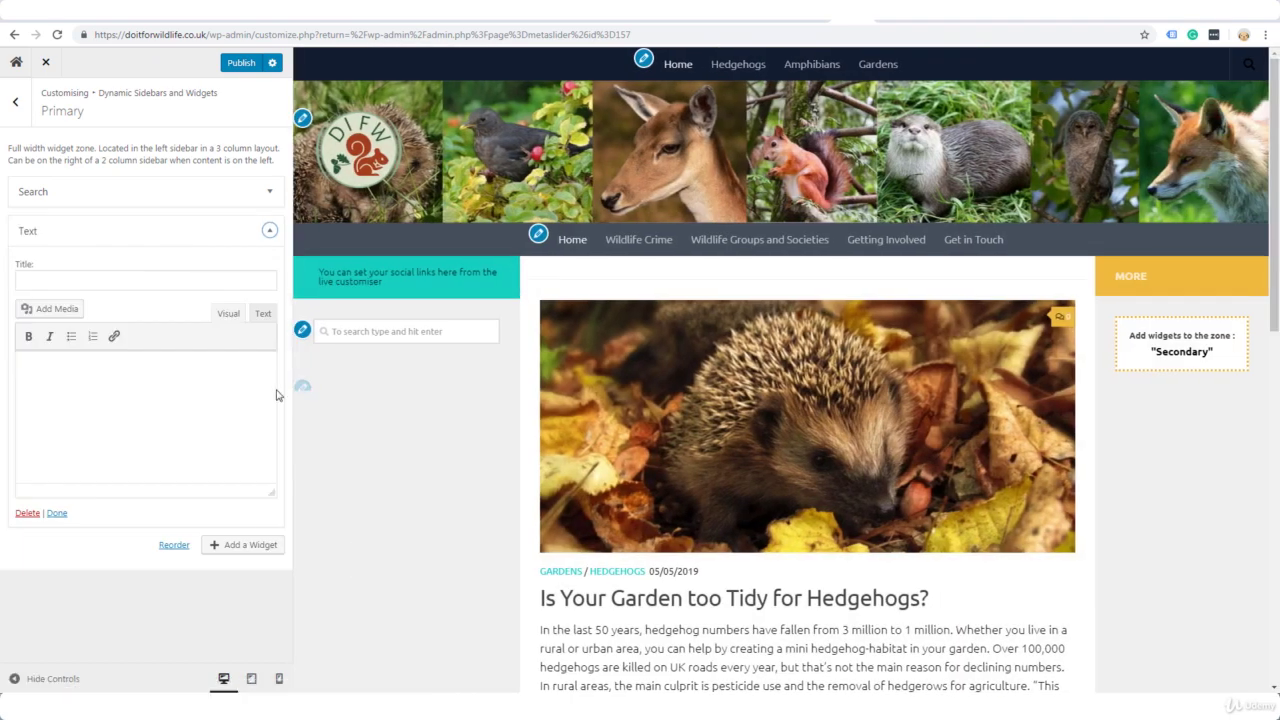
pyautogui.click(34, 367)
pyautogui.write('[metaslider id="157"]')
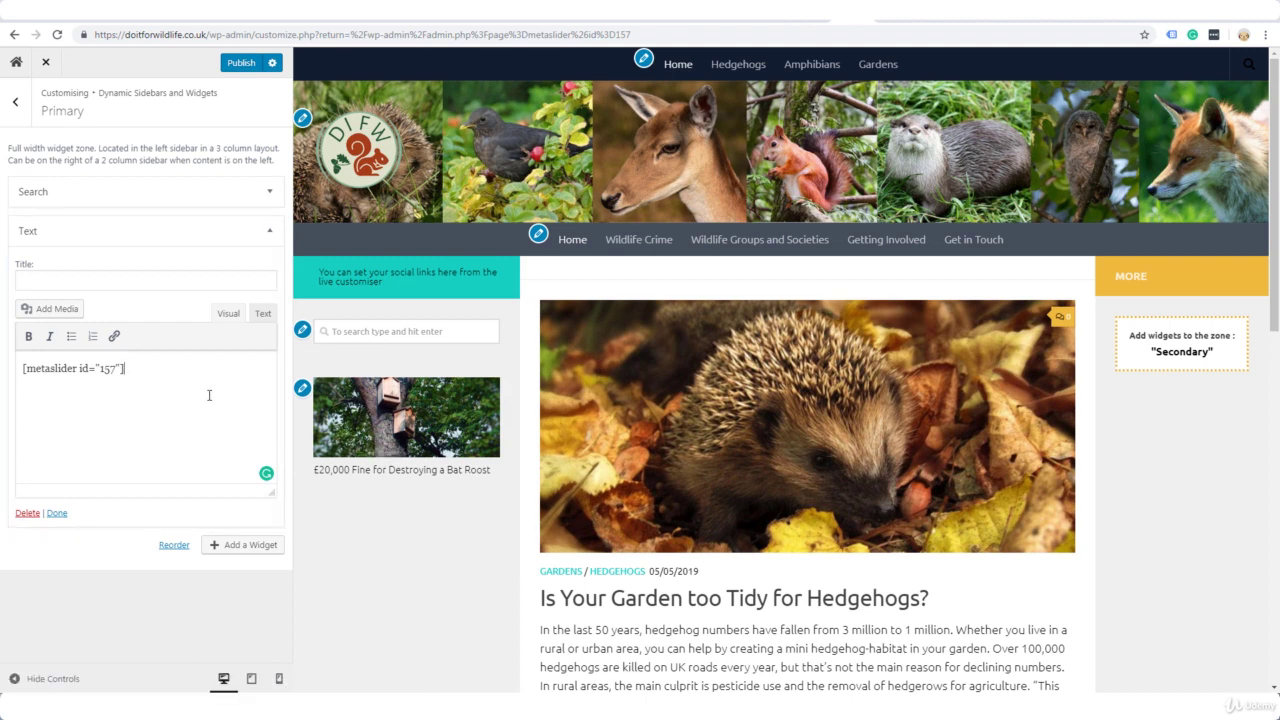
pyautogui.click(244, 64)
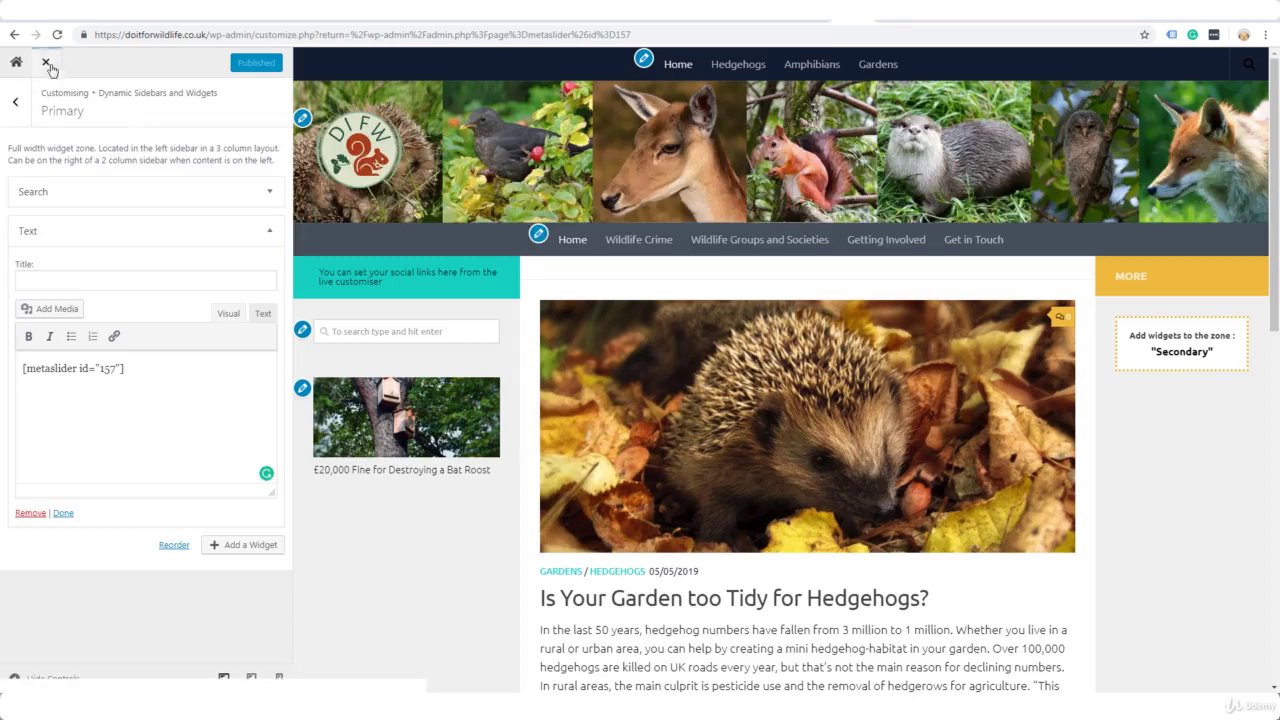
# Set First Slideshow to 300 × 200 px in Nivo Slider style, then switch to the live site
pyautogui.click(48, 63)
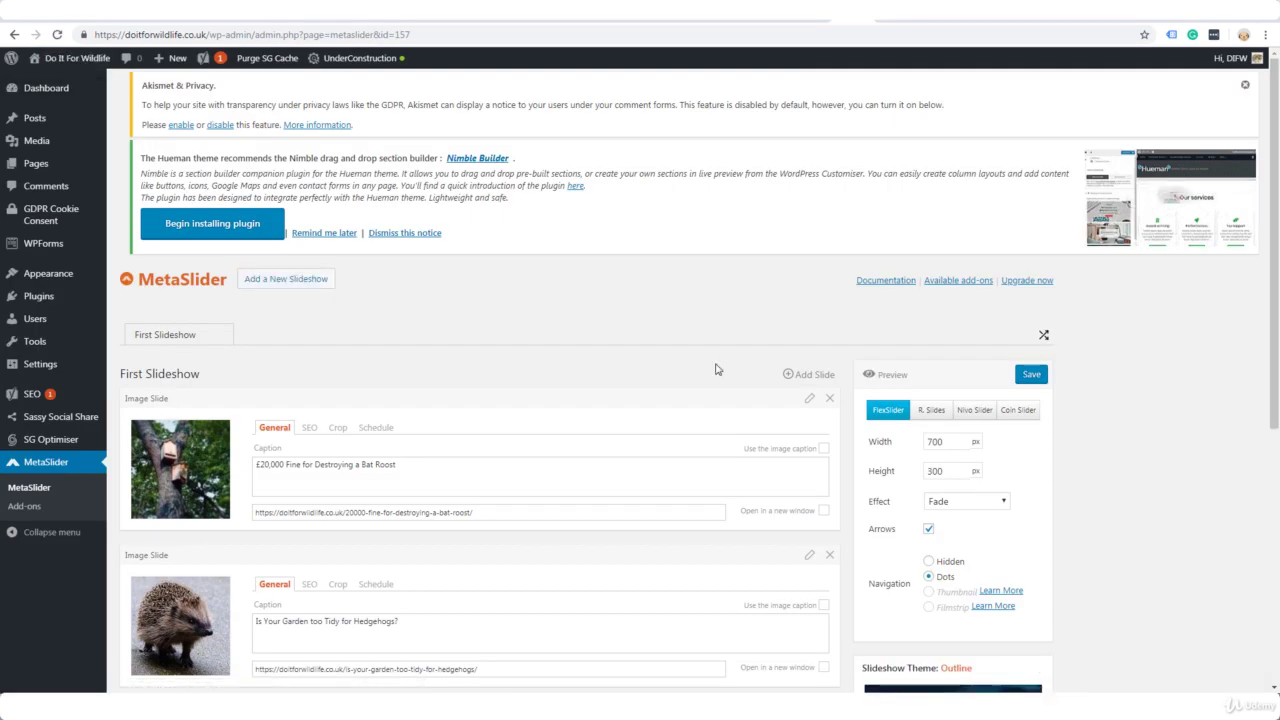
pyautogui.scroll(-1, 715, 368)
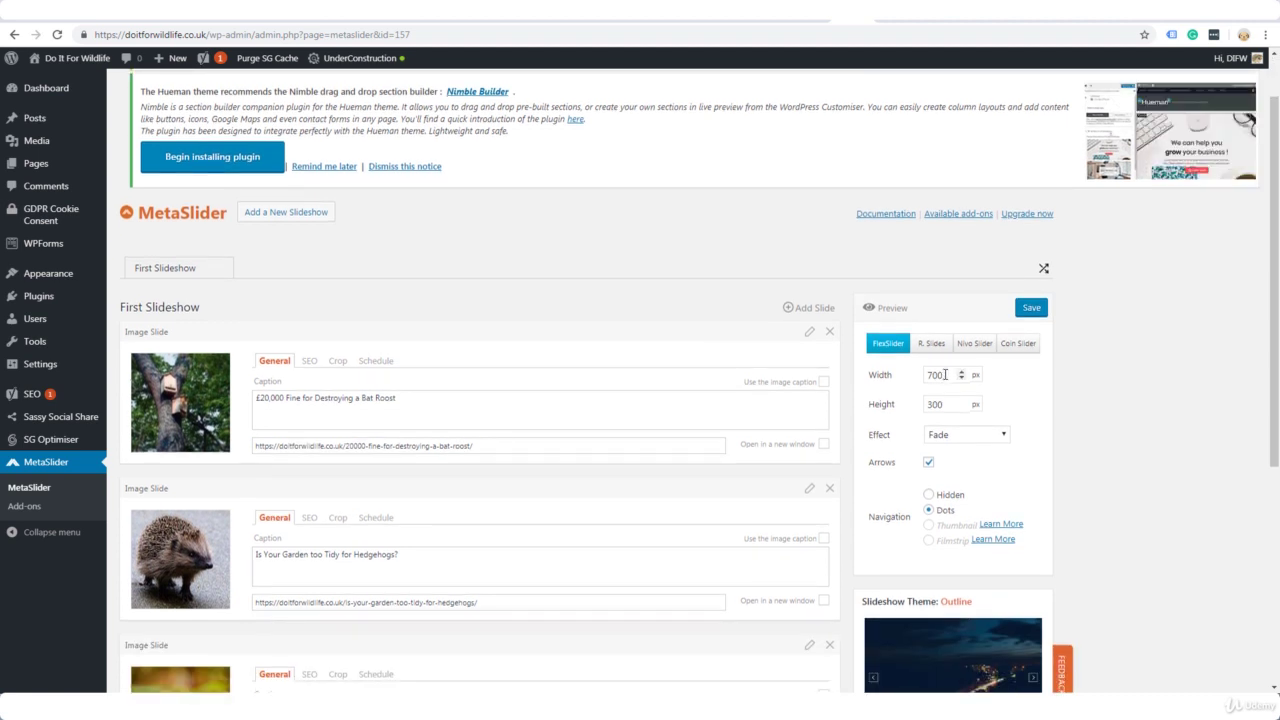
pyautogui.moveTo(944, 374); pyautogui.dragTo(899, 410)
pyautogui.write('300')
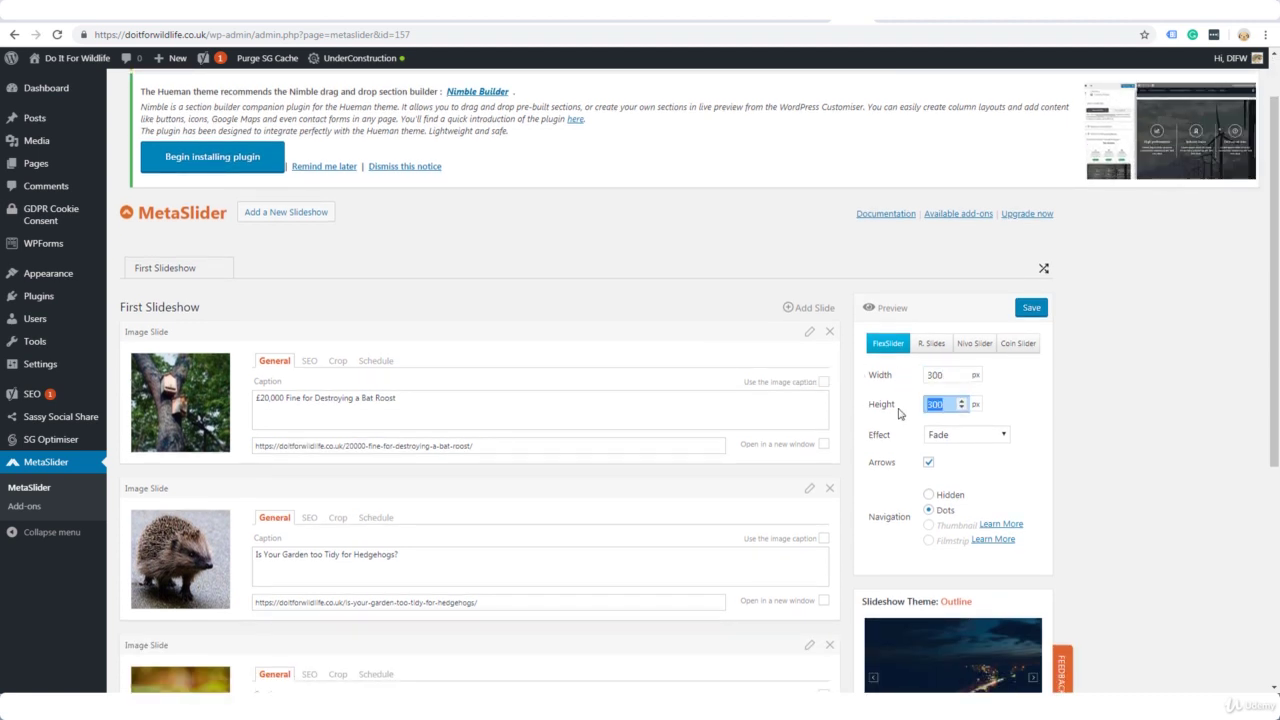
pyautogui.write('200')
pyautogui.scroll(-2, 997, 262)
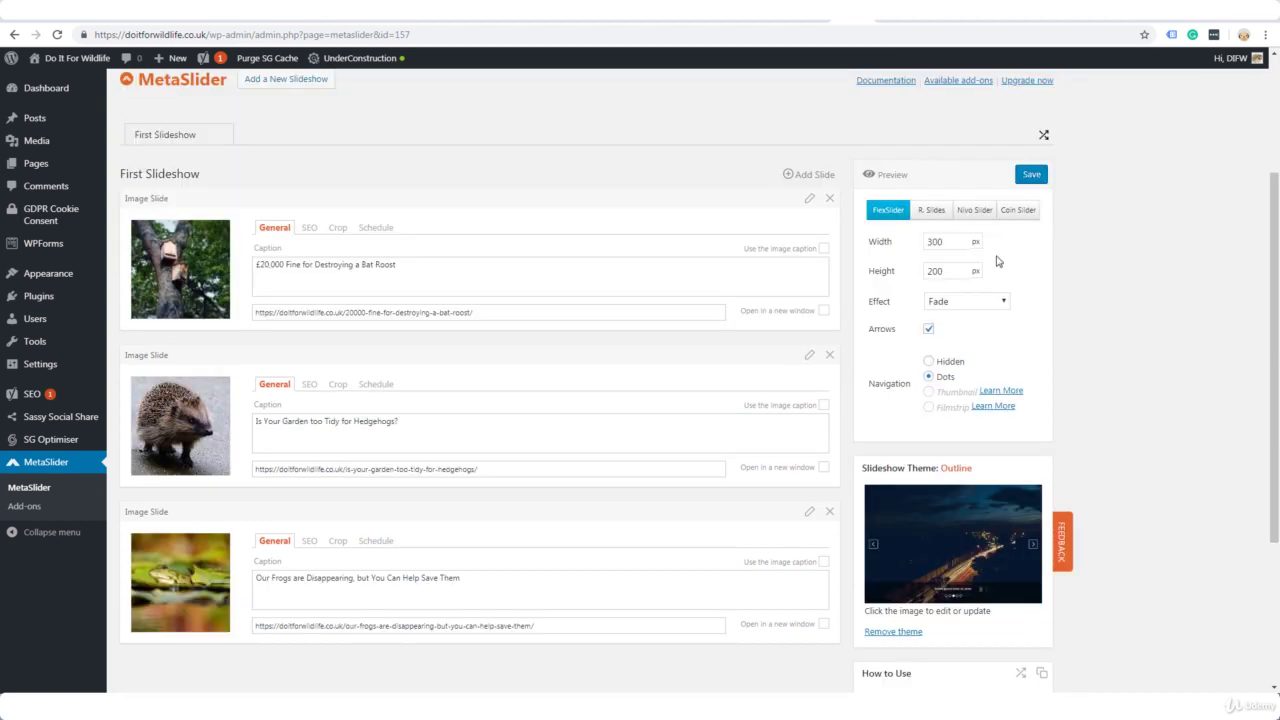
pyautogui.click(971, 212)
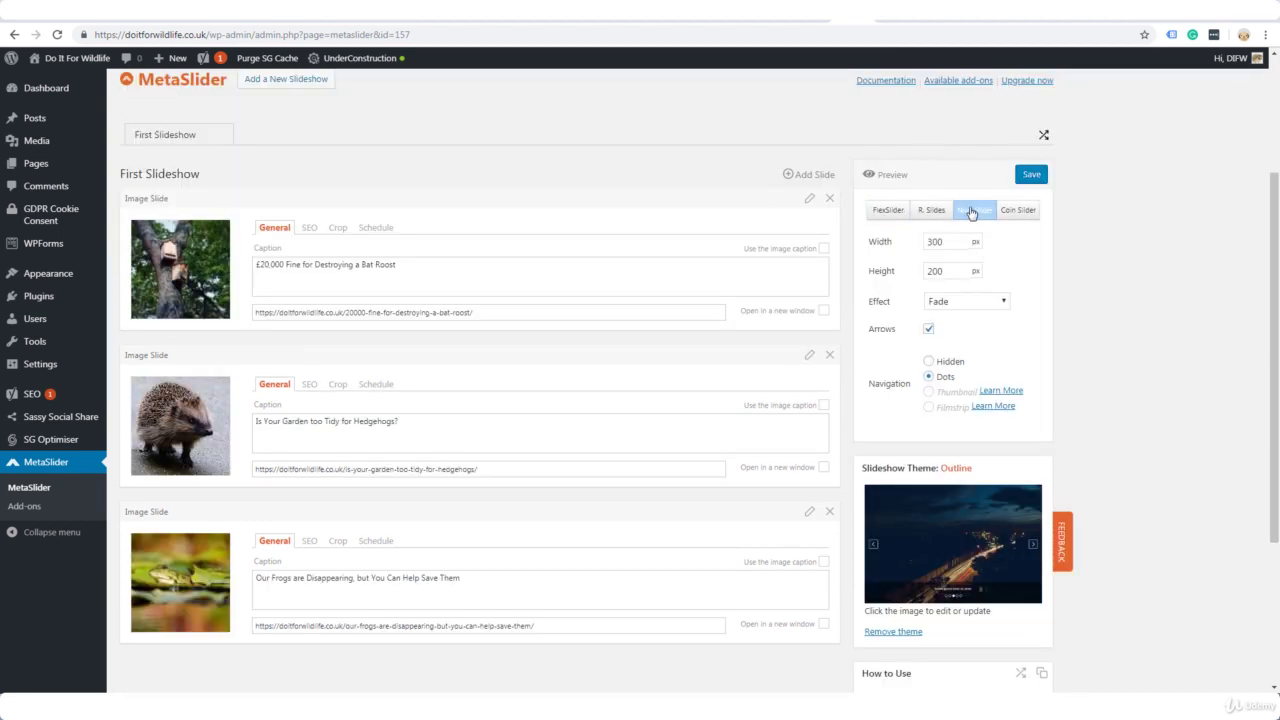
pyautogui.scroll(-2, 1138, 243)
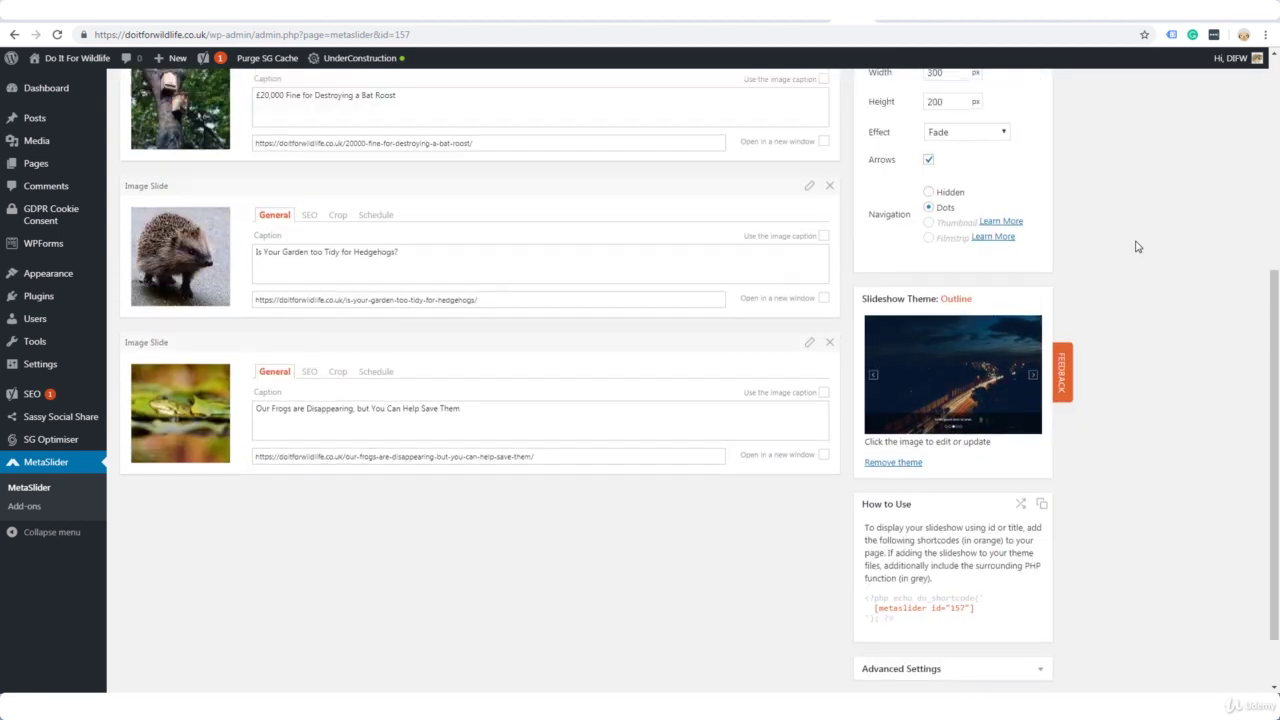
pyautogui.scroll(1, 1136, 246)
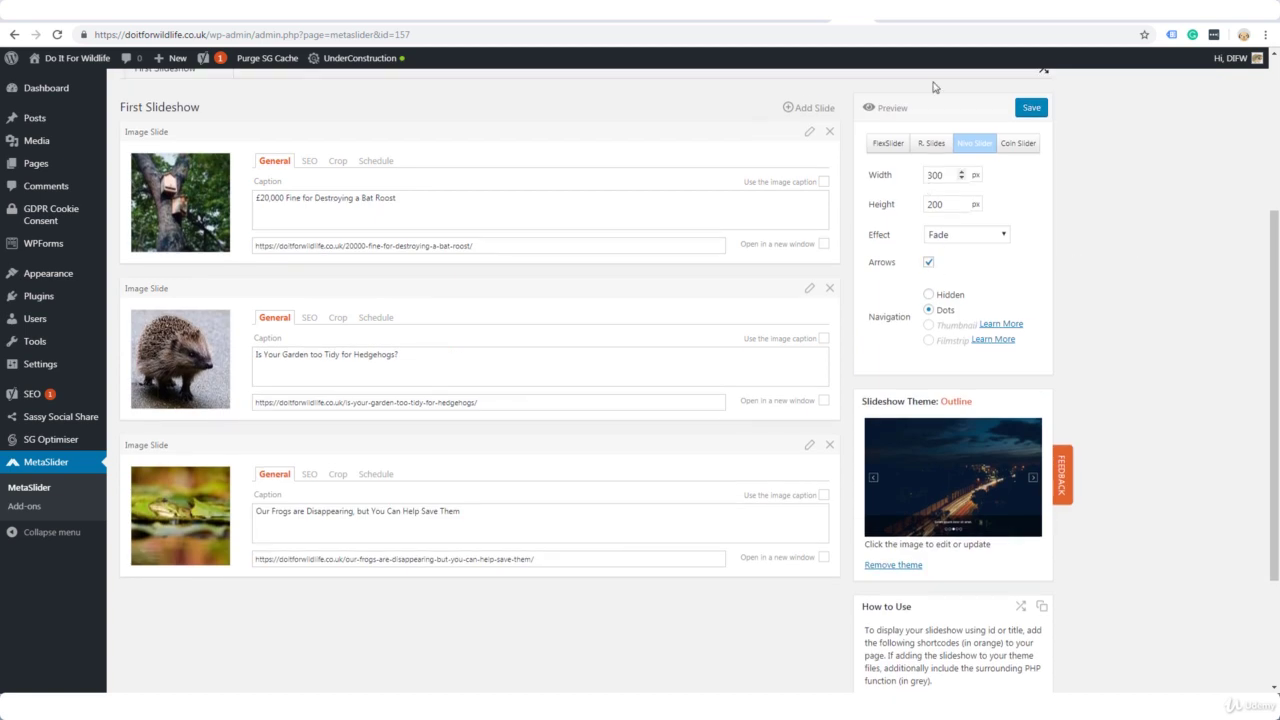
pyautogui.click(900, 12)
pyautogui.moveTo(180, 302)
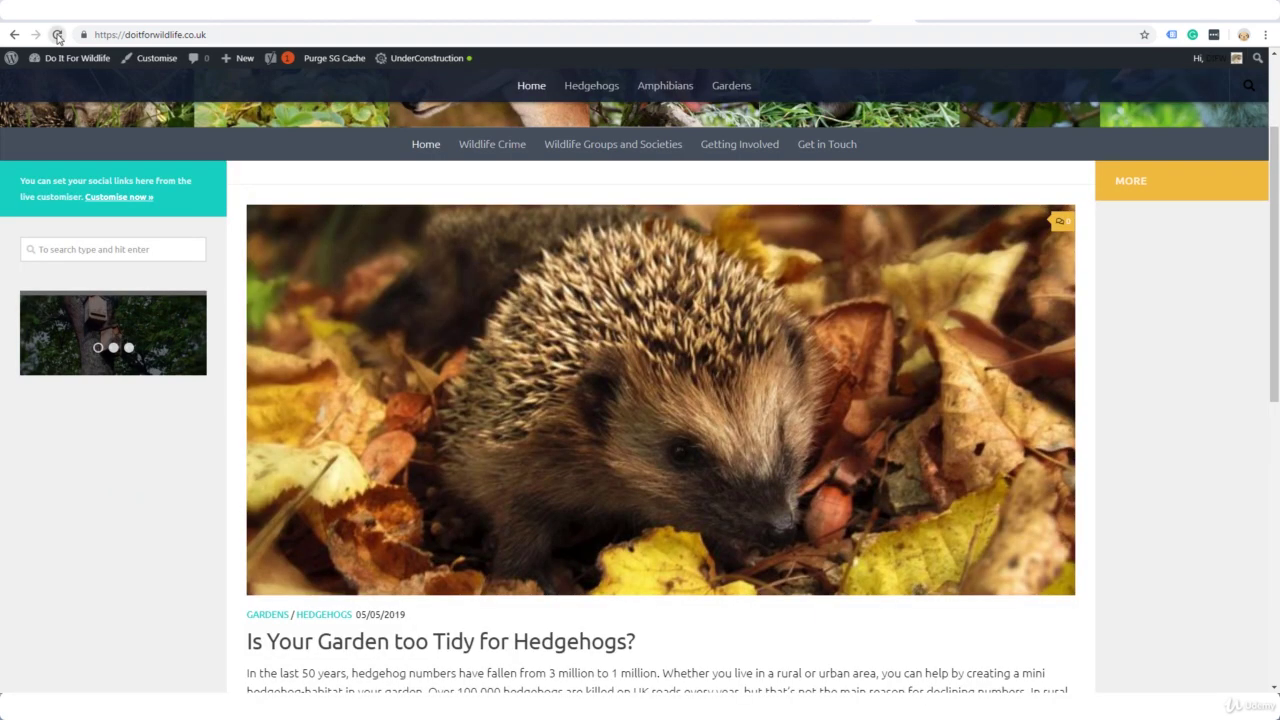
# Reload the homepage and follow the sidebar slideshow's frog slide to its article
pyautogui.click(57, 35)
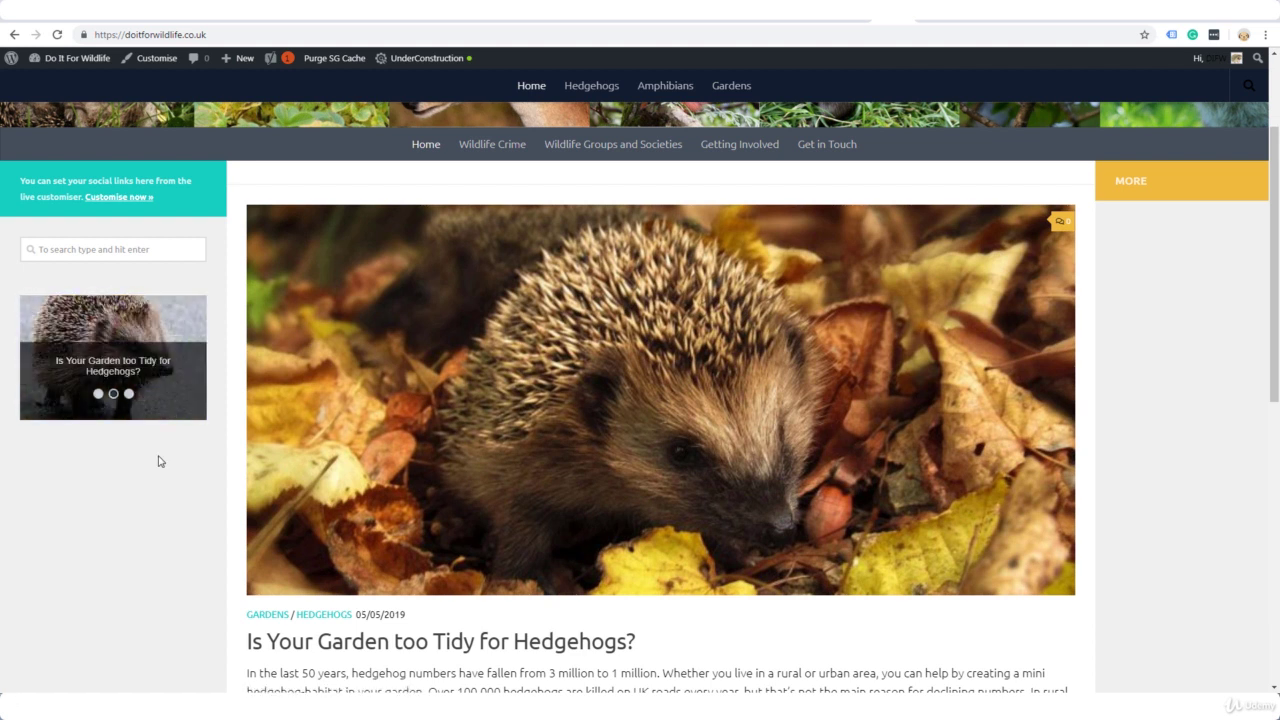
pyautogui.click(121, 410)
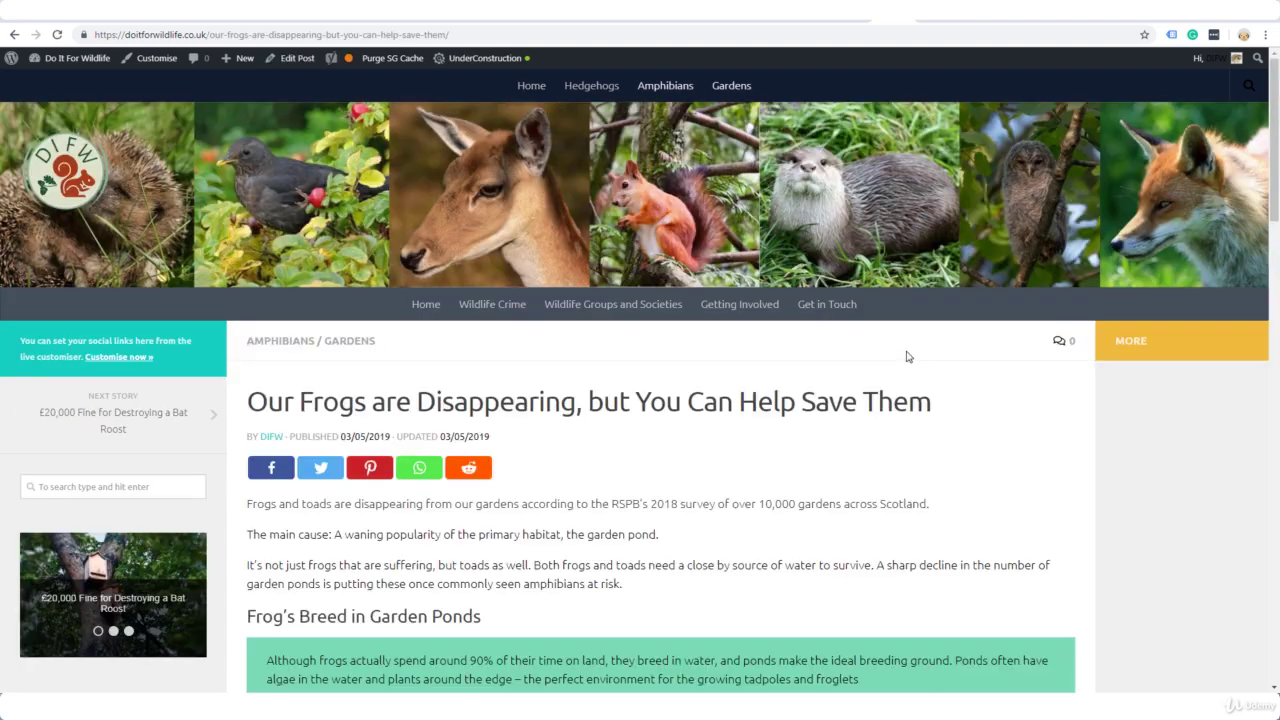
pyautogui.scroll(-2, 907, 356)
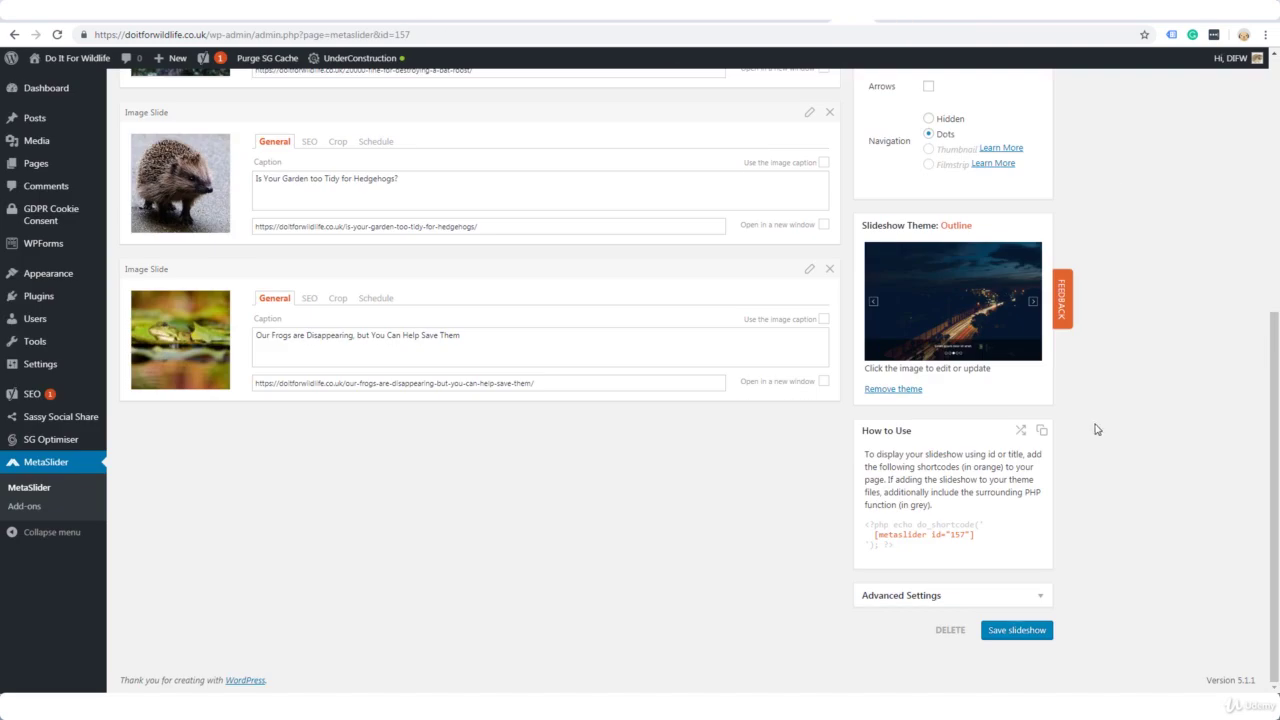
# Expand the slideshow's Advanced Settings, save it, and preview the live frog article page
pyautogui.click(1034, 603)
pyautogui.scroll(-3, 1098, 530)
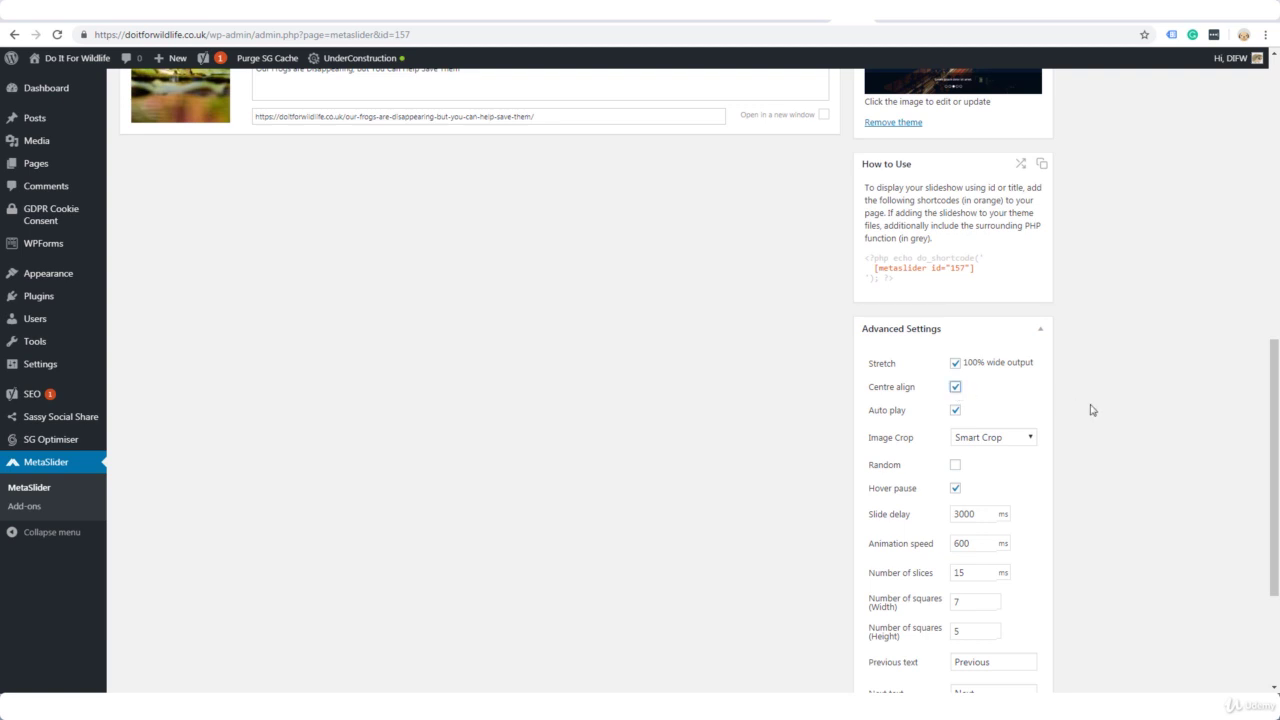
pyautogui.scroll(-2, 1092, 410)
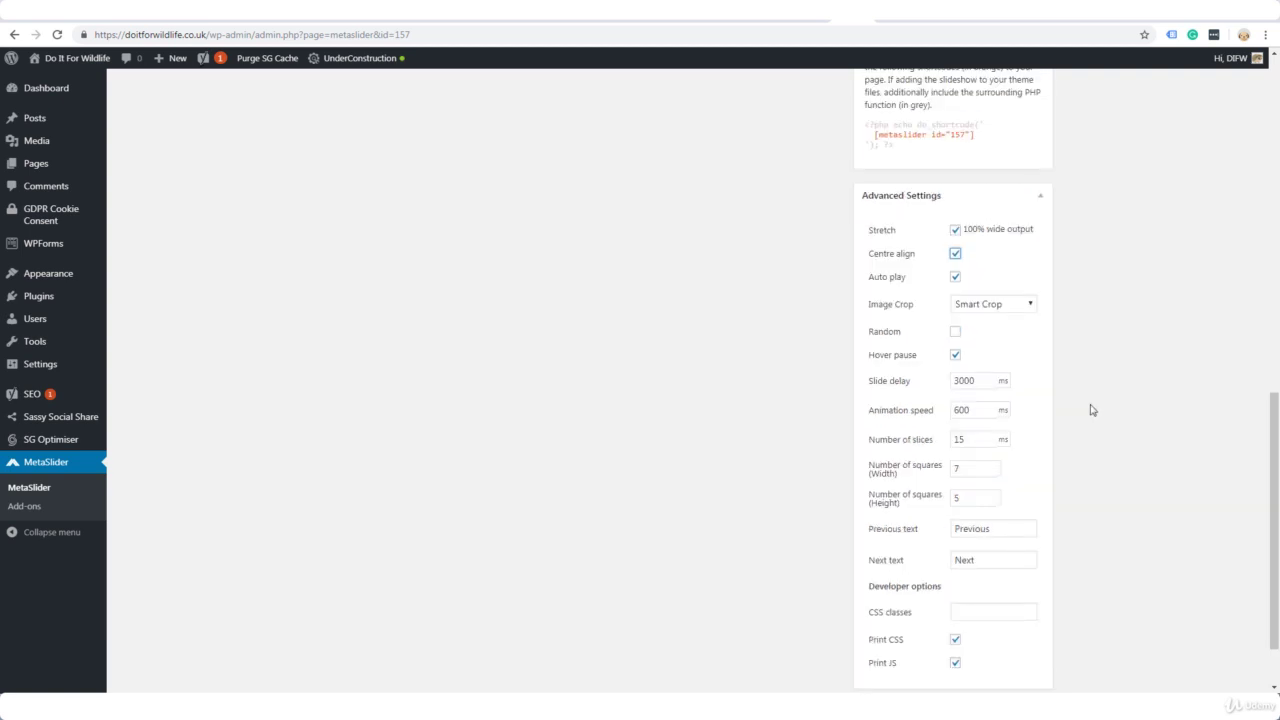
pyautogui.scroll(-1, 1092, 410)
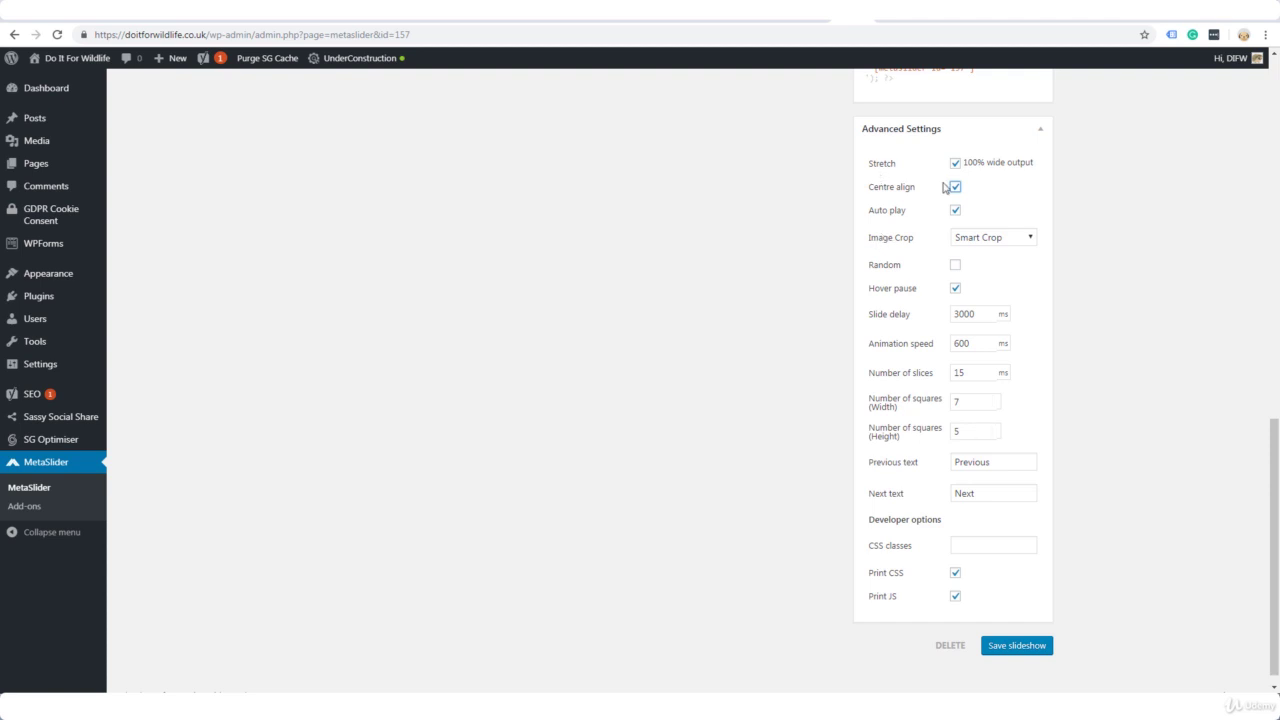
pyautogui.click(1019, 648)
pyautogui.click(889, 22)
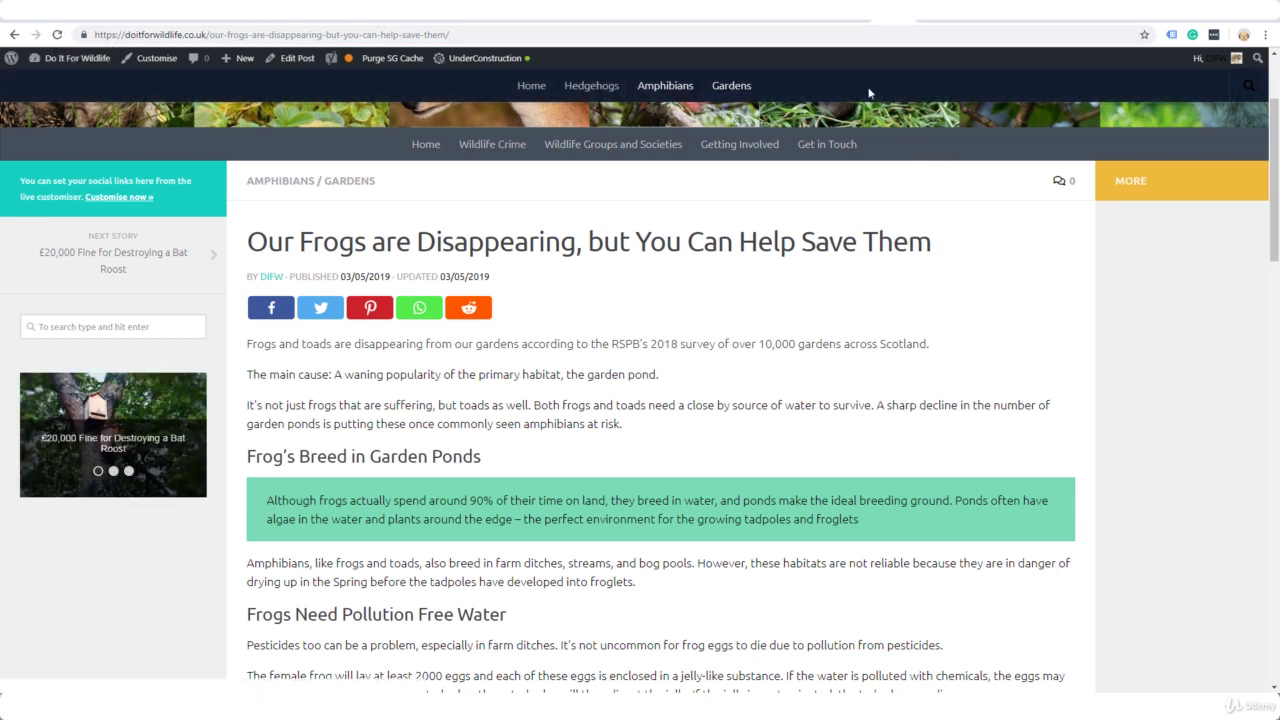
pyautogui.click(855, 19)
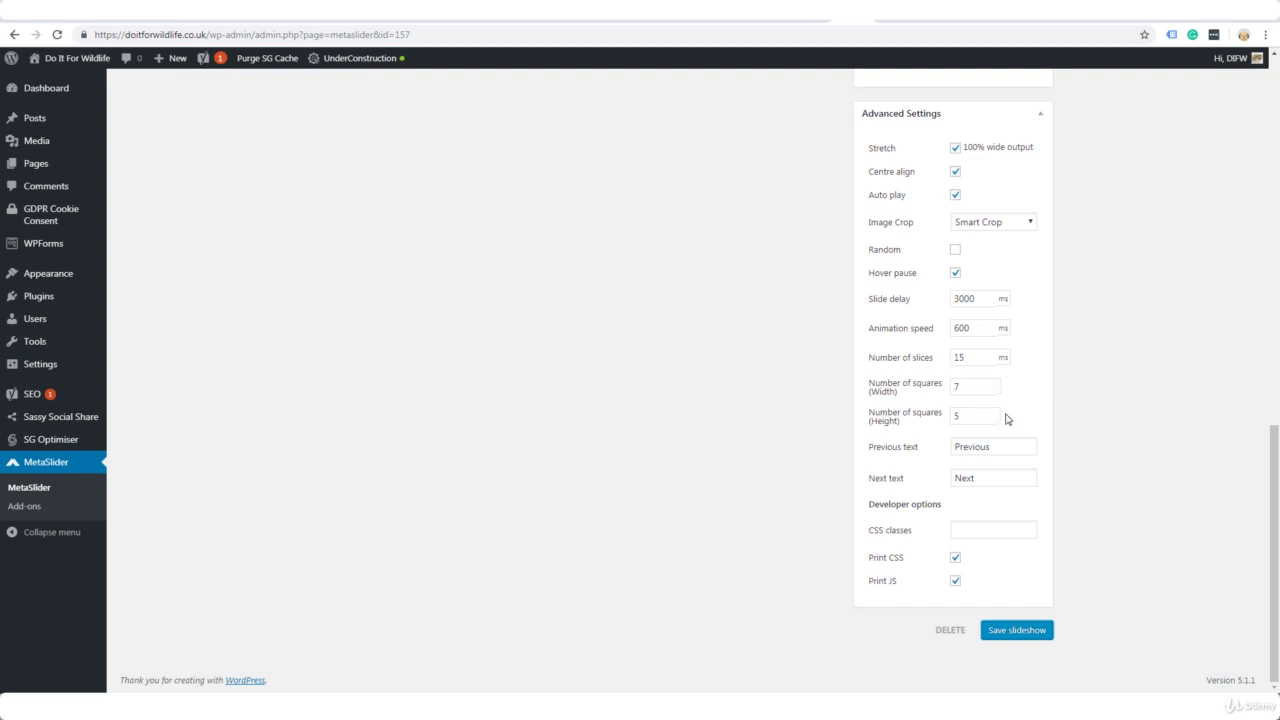
# Raise Number of squares (Height) to 4, save, and review the slideshow editor
pyautogui.click(988, 416)
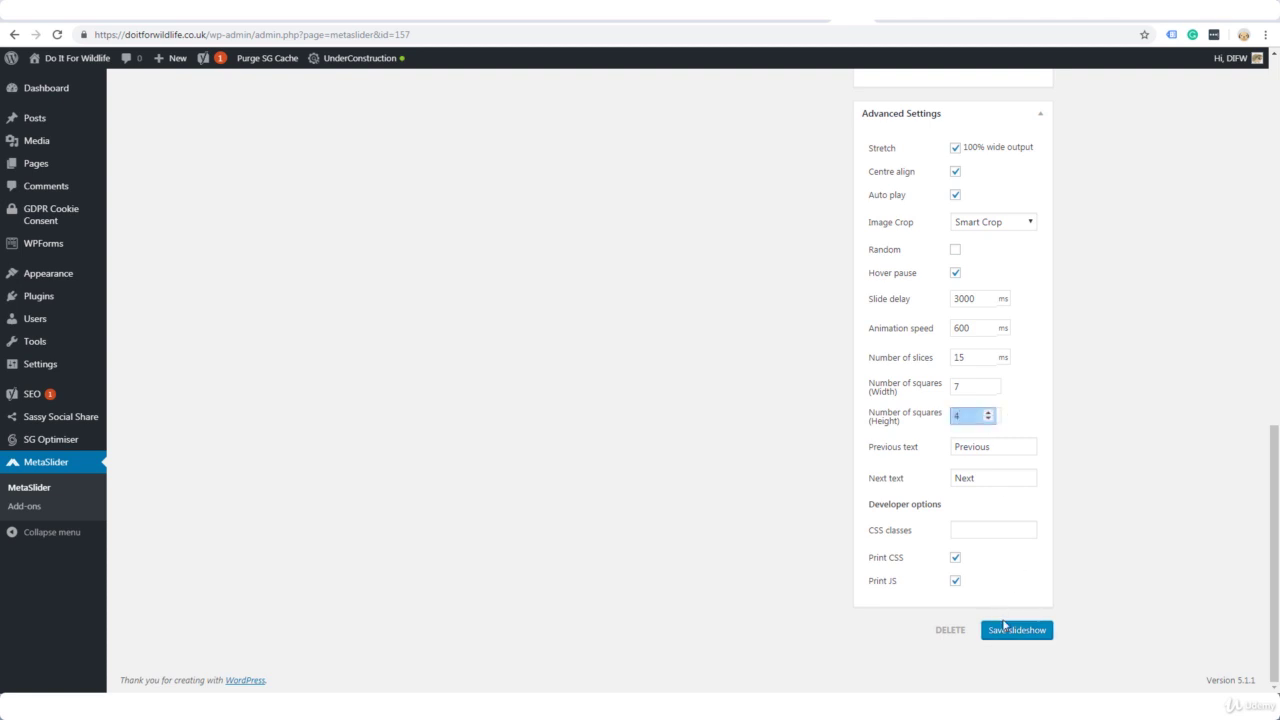
pyautogui.click(1005, 630)
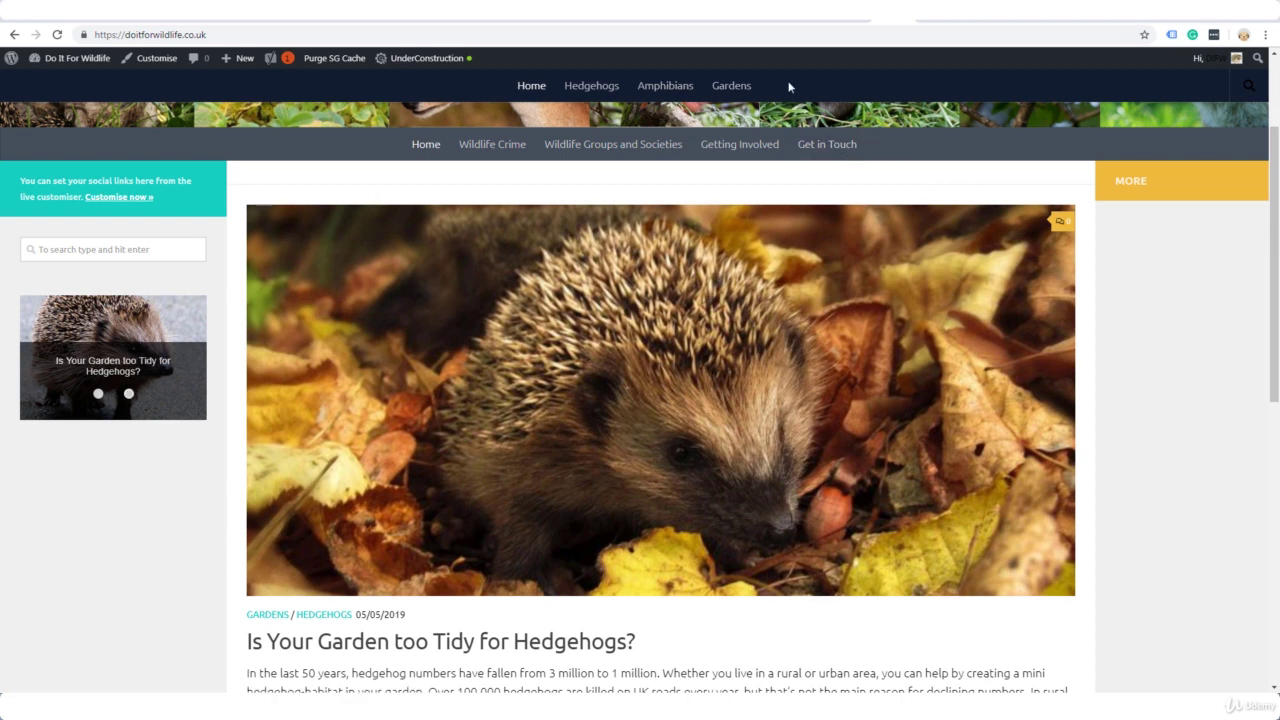
pyautogui.click(838, 14)
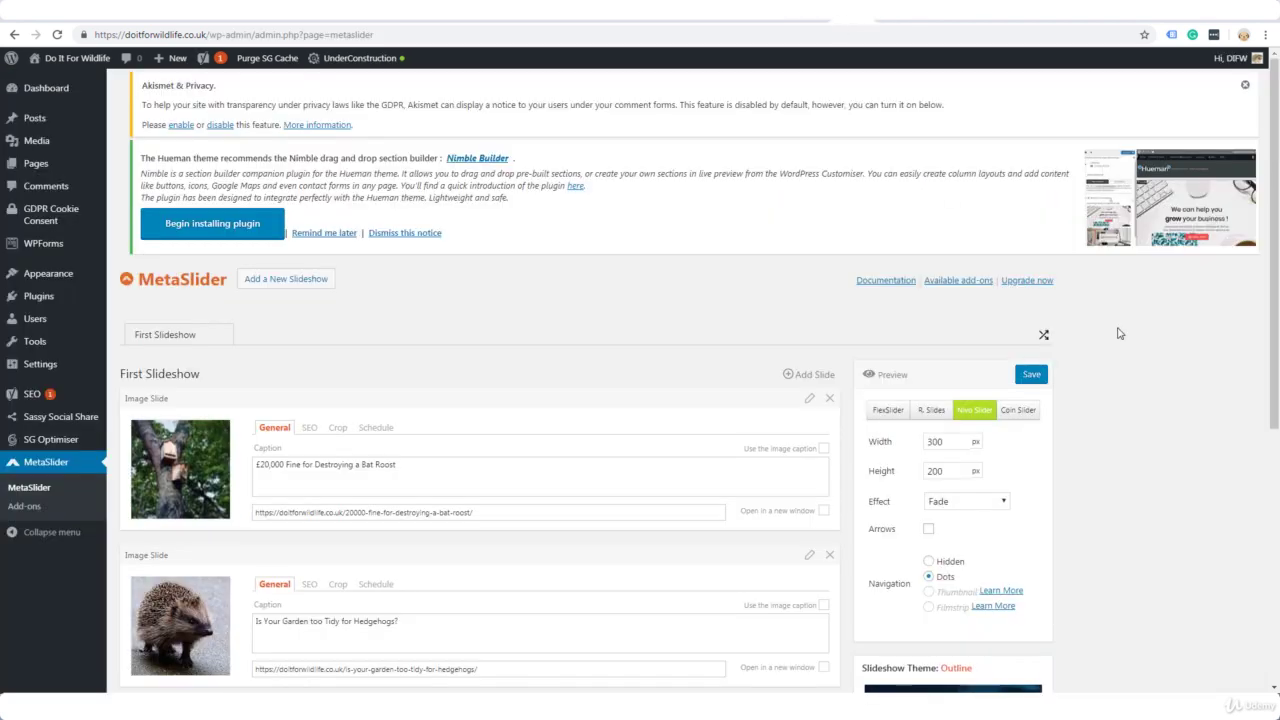
pyautogui.scroll(-5, 1120, 334)
pyautogui.scroll(5, 1120, 334)
pyautogui.scroll(-5, 1120, 334)
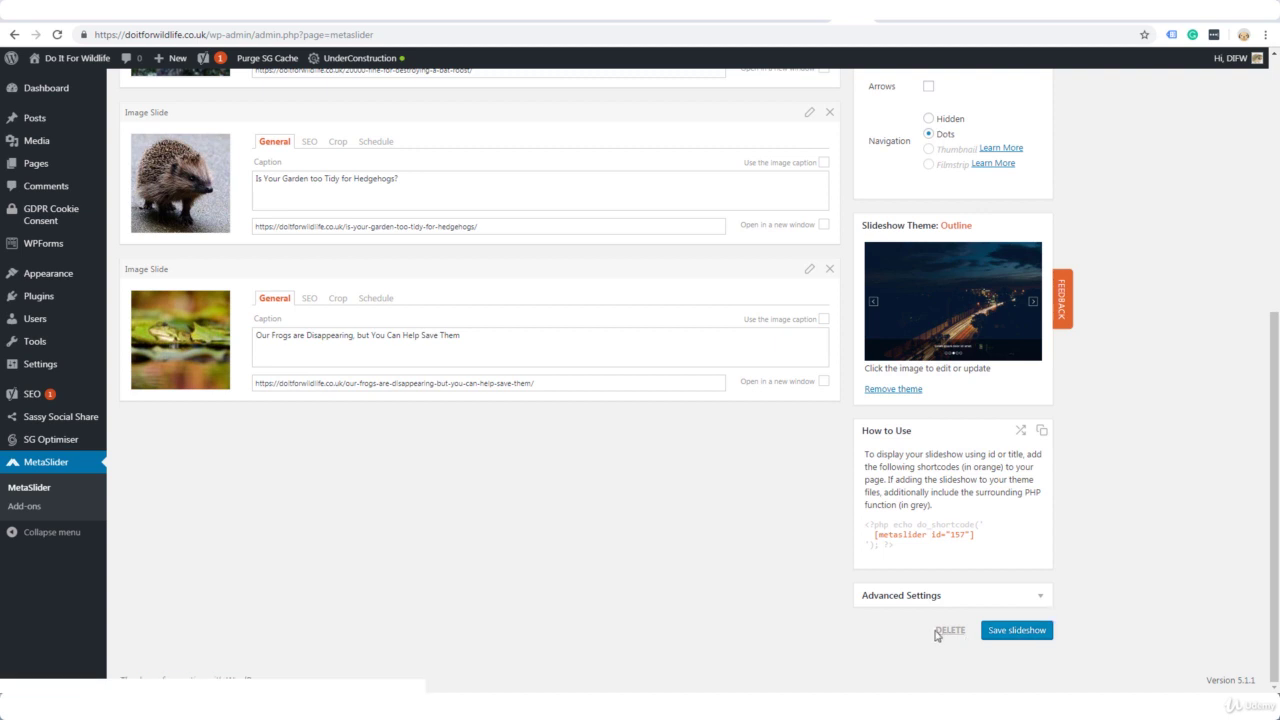